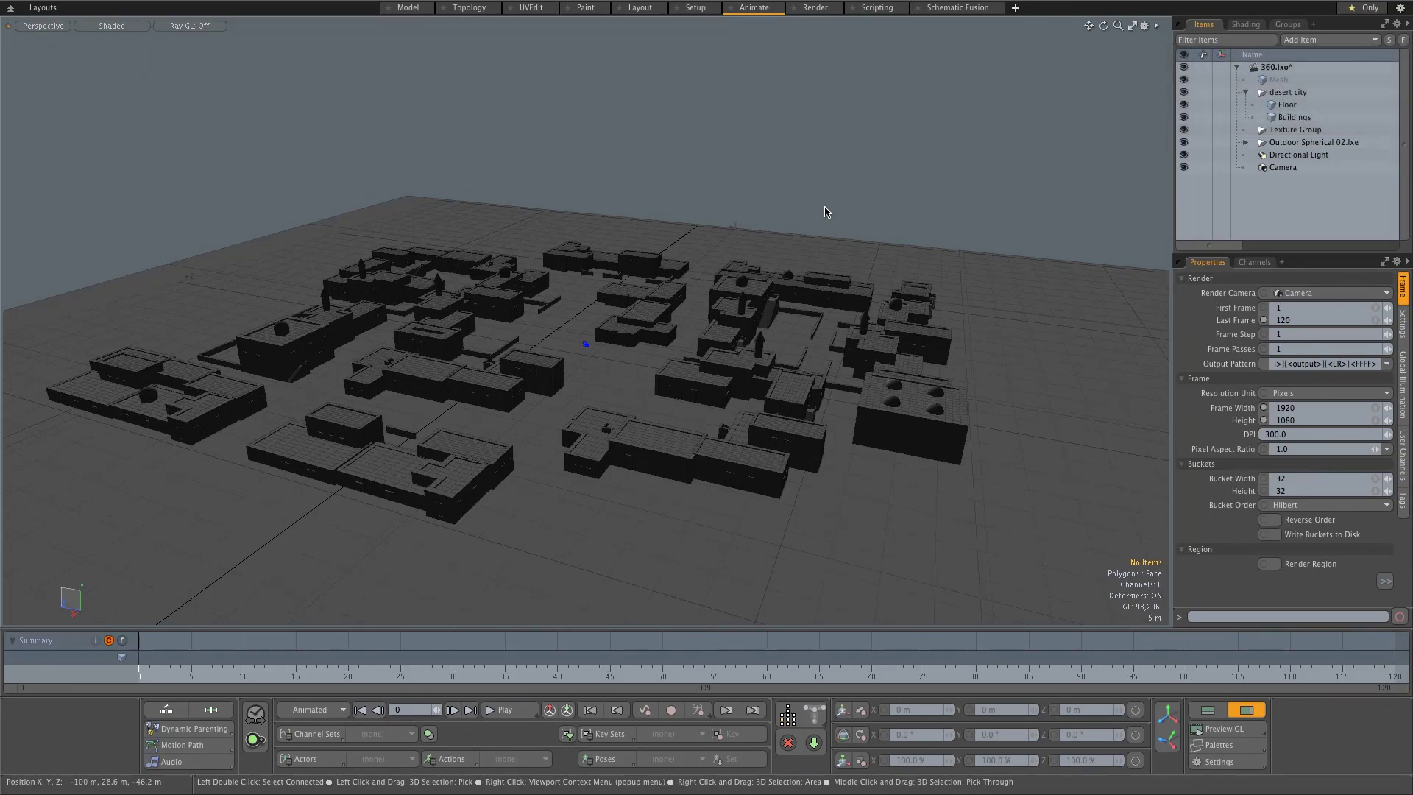
Step: Orbit, pan and zoom the Perspective view down into the city streets beside the camera wireframe
left_click_drag(825, 212, 471, 412, "alt")
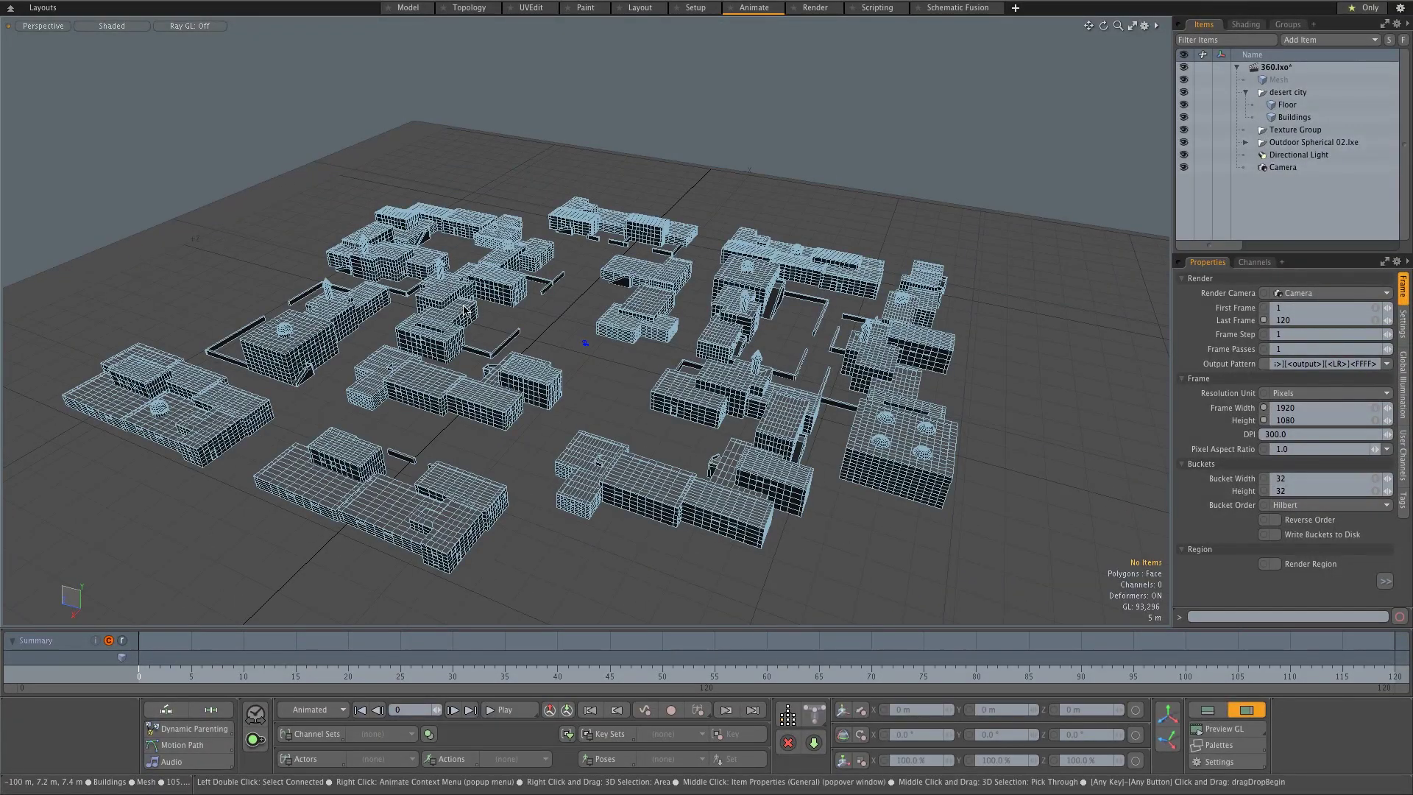
scroll(471, 390, "down", 3)
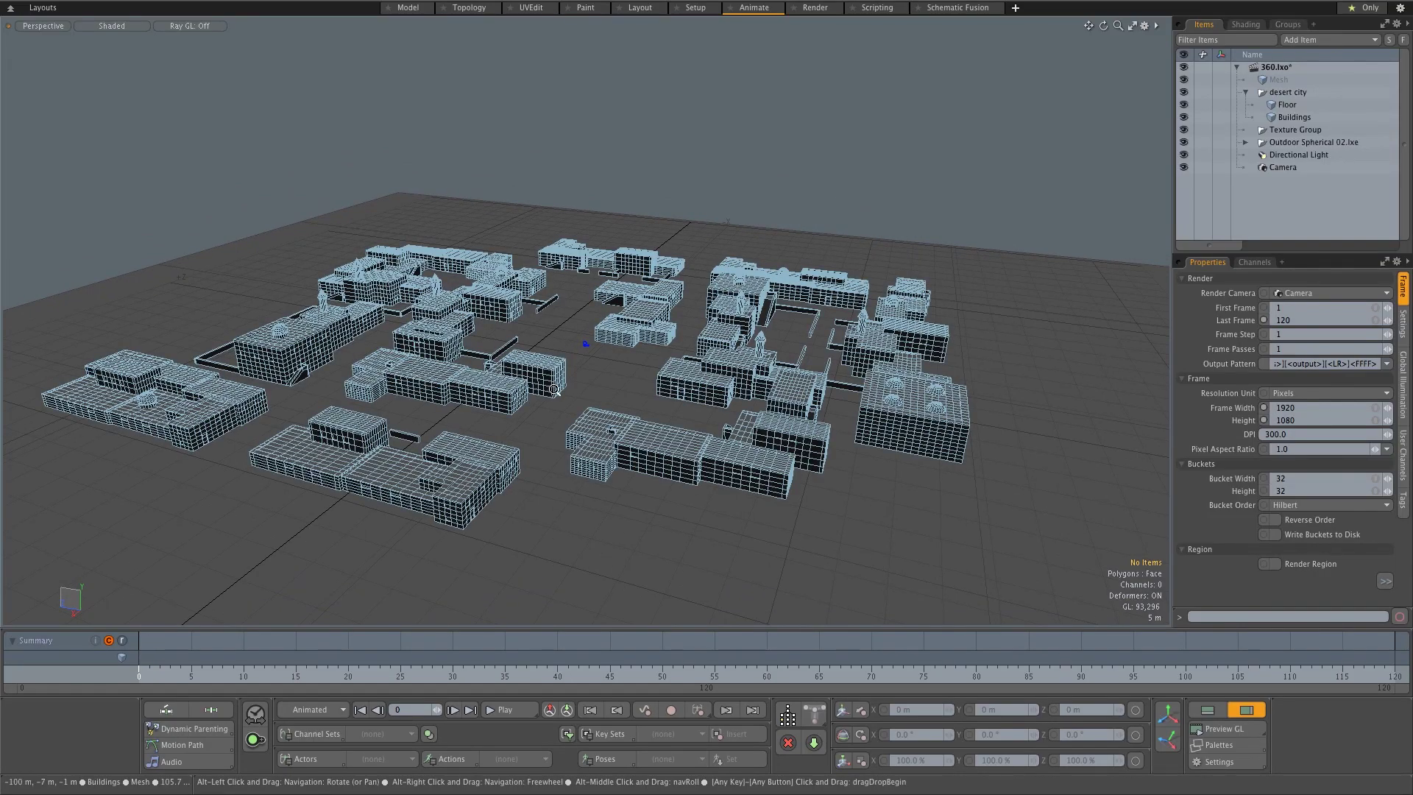
scroll(566, 401, "up", 6)
left_click_drag(566, 400, 893, 434, "alt+shift")
scroll(892, 434, "down", 5)
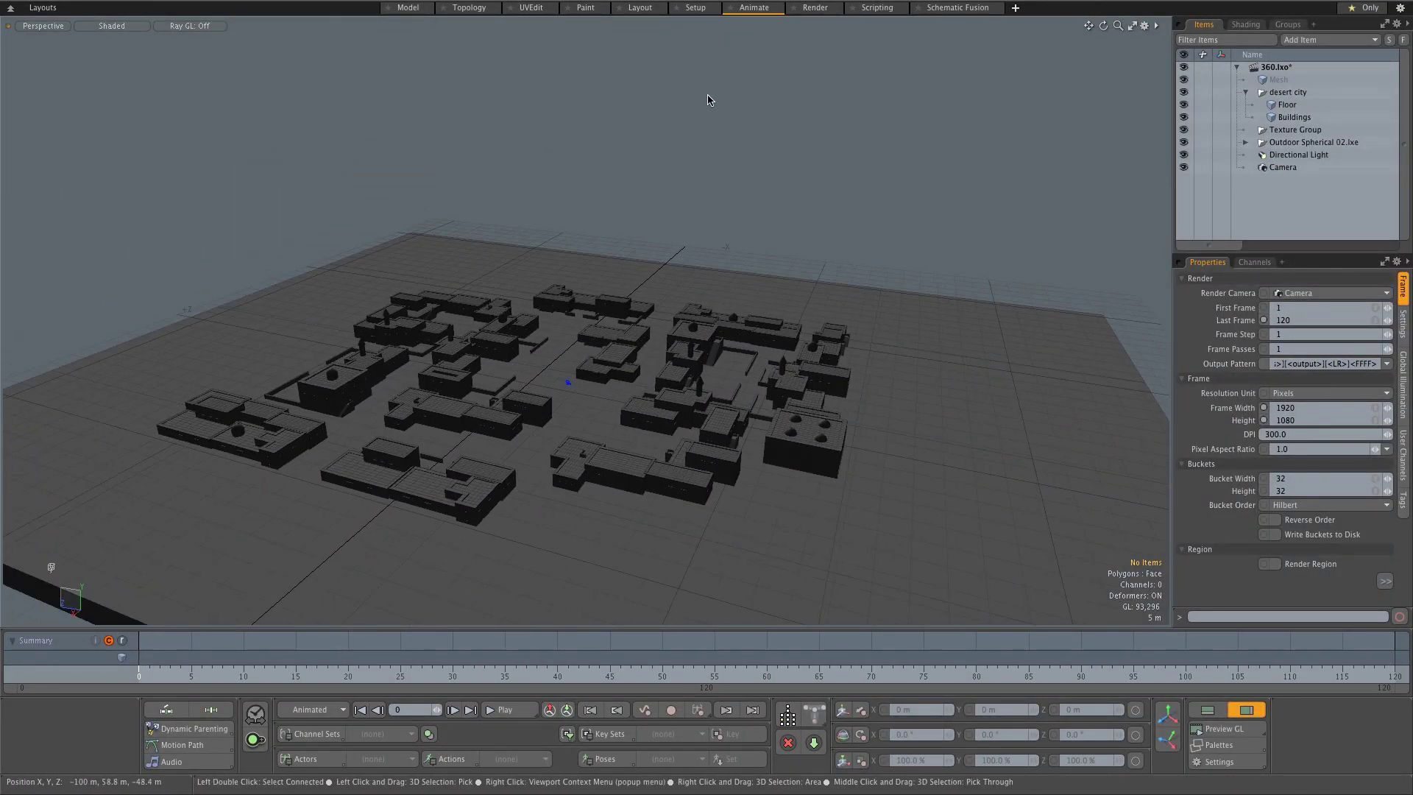
scroll(645, 400, "up", 5)
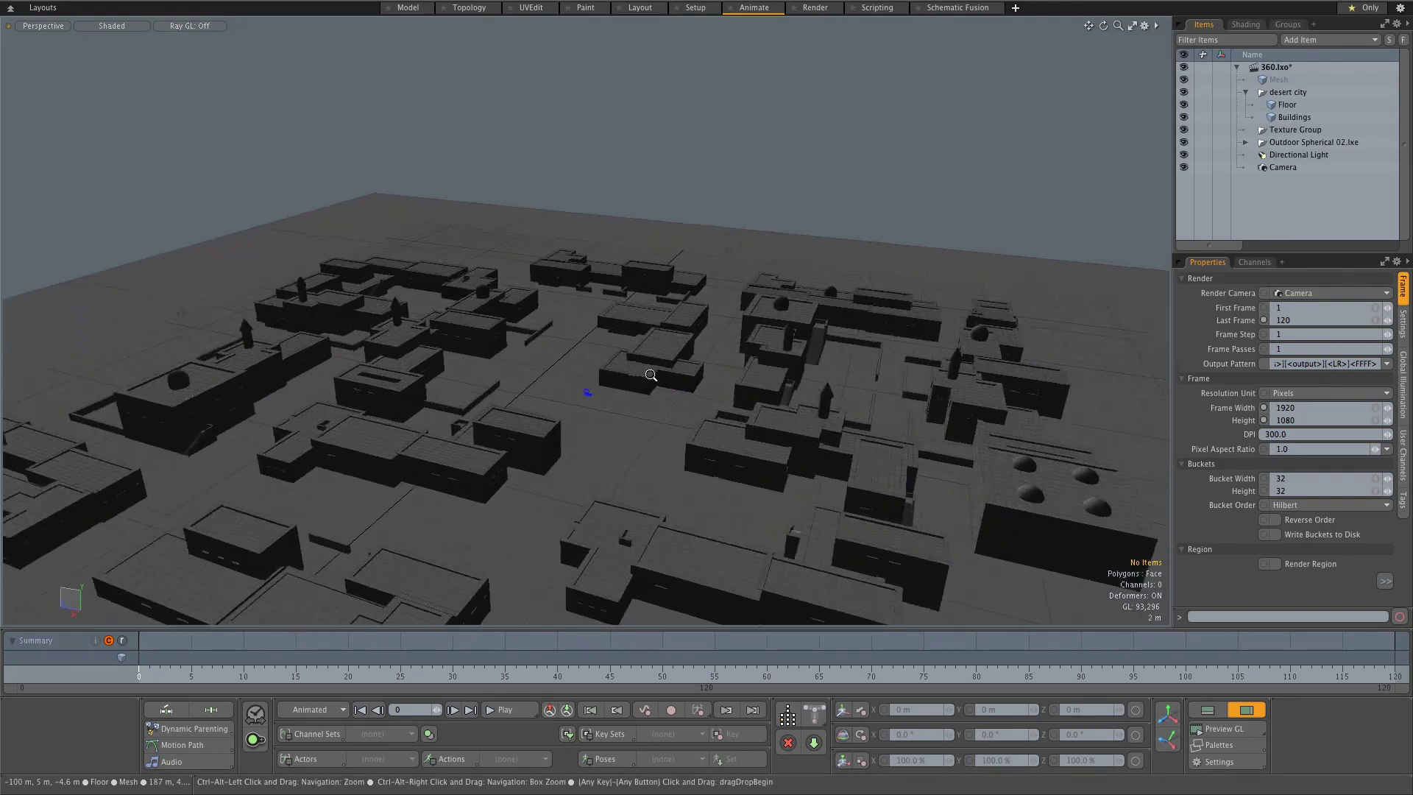
scroll(645, 399, "up", 5)
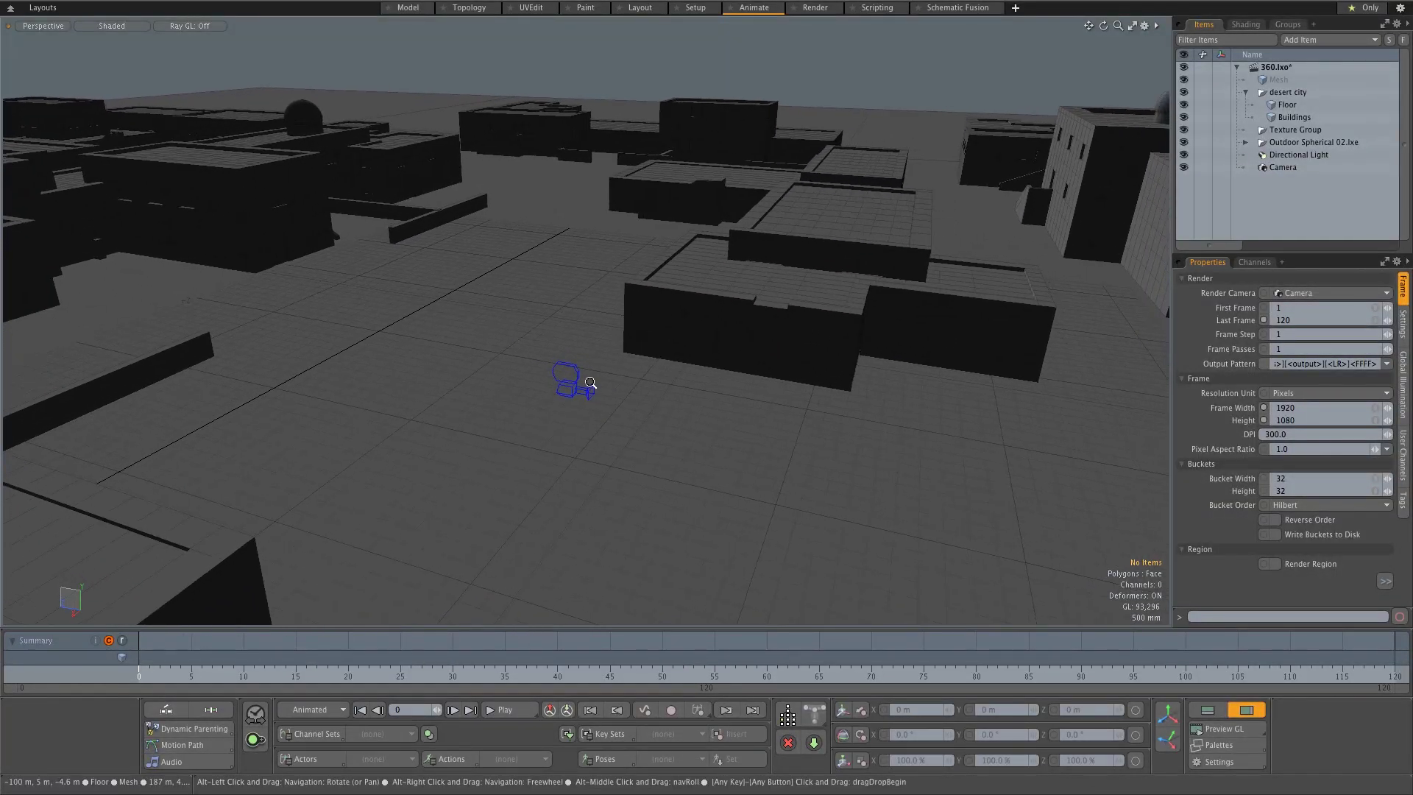
left_click_drag(590, 451, 536, 441, "alt")
key("ctrl+space")
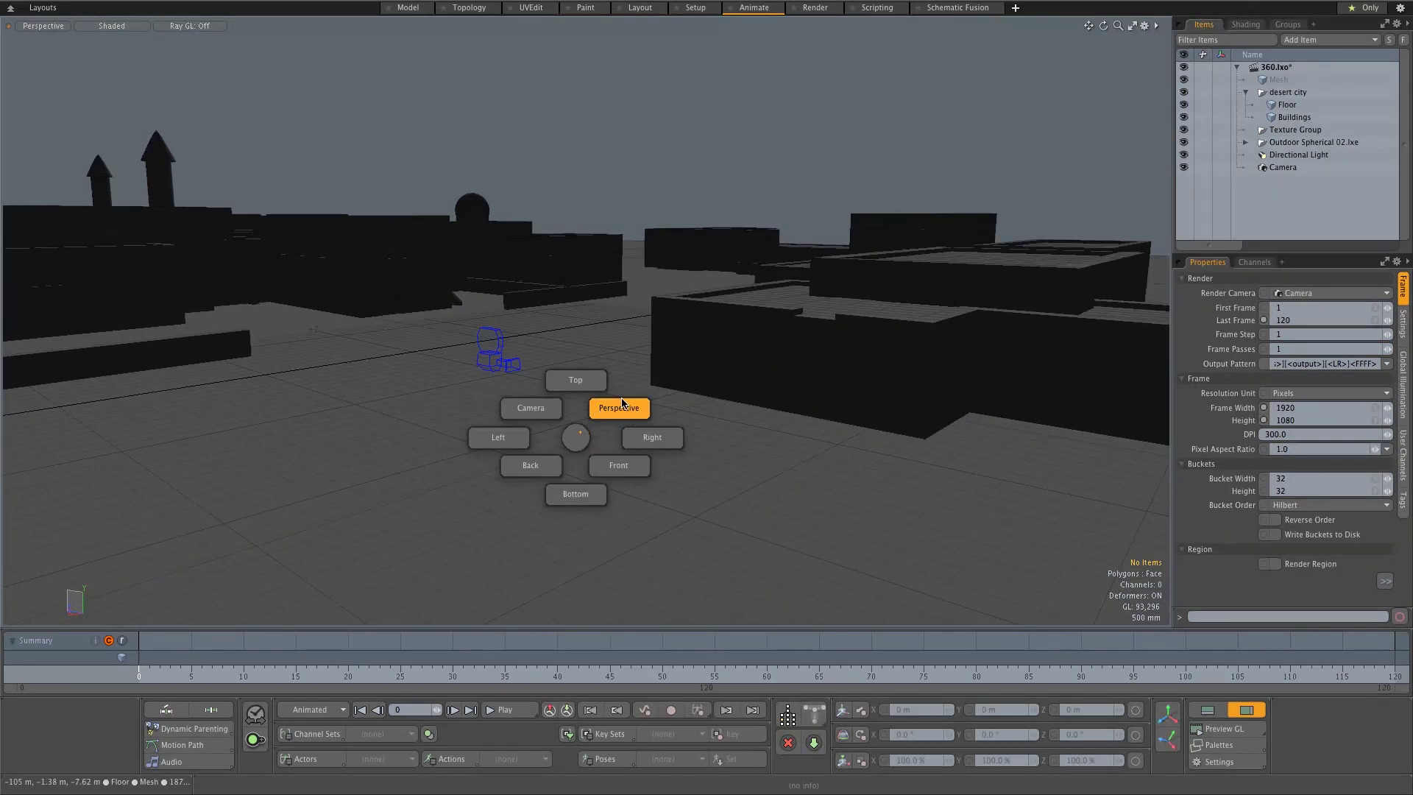
Step: Look through the scene camera, aim it among the buildings, and set its X and Y rotation to 0°
left_click(529, 407)
left_click_drag(677, 410, 881, 421, "alt")
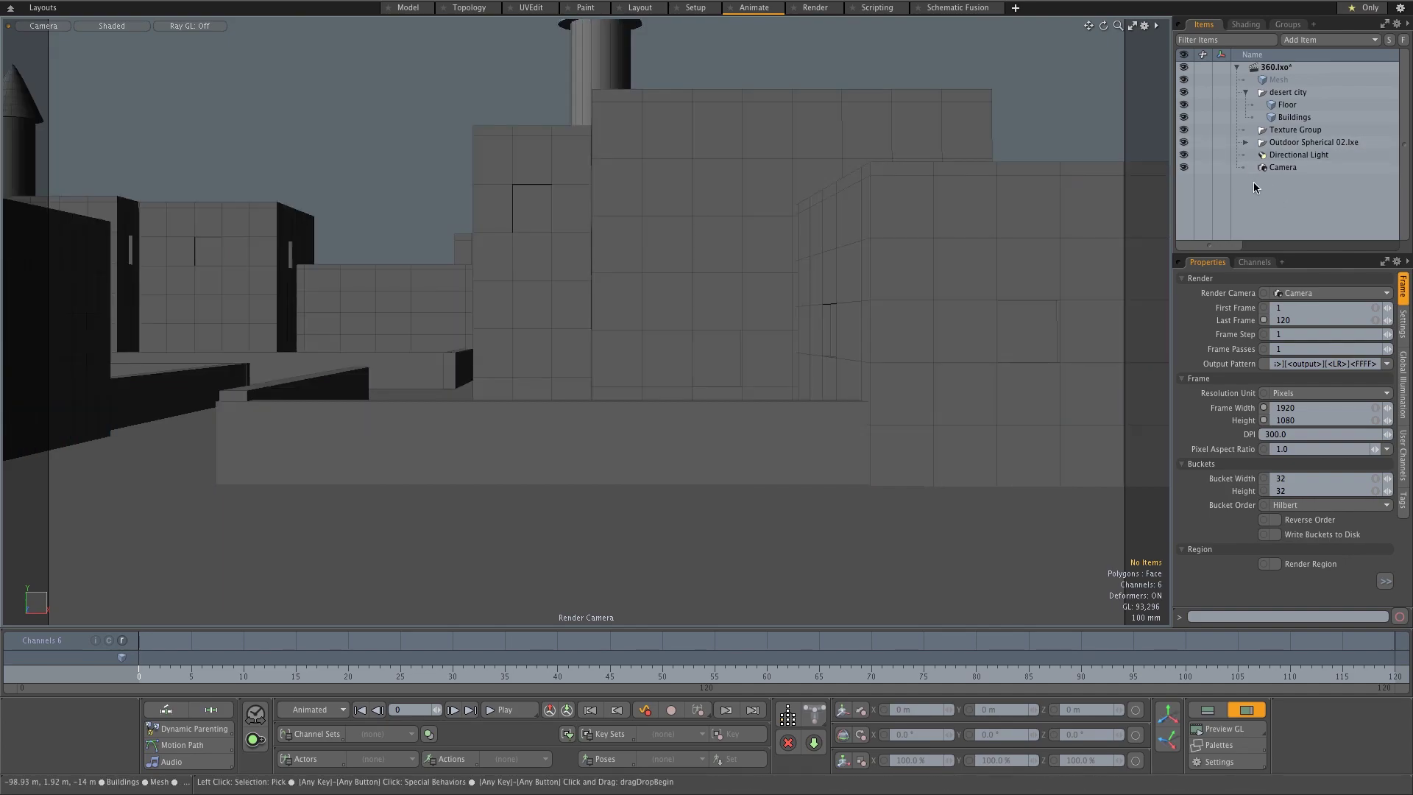
left_click(1279, 168)
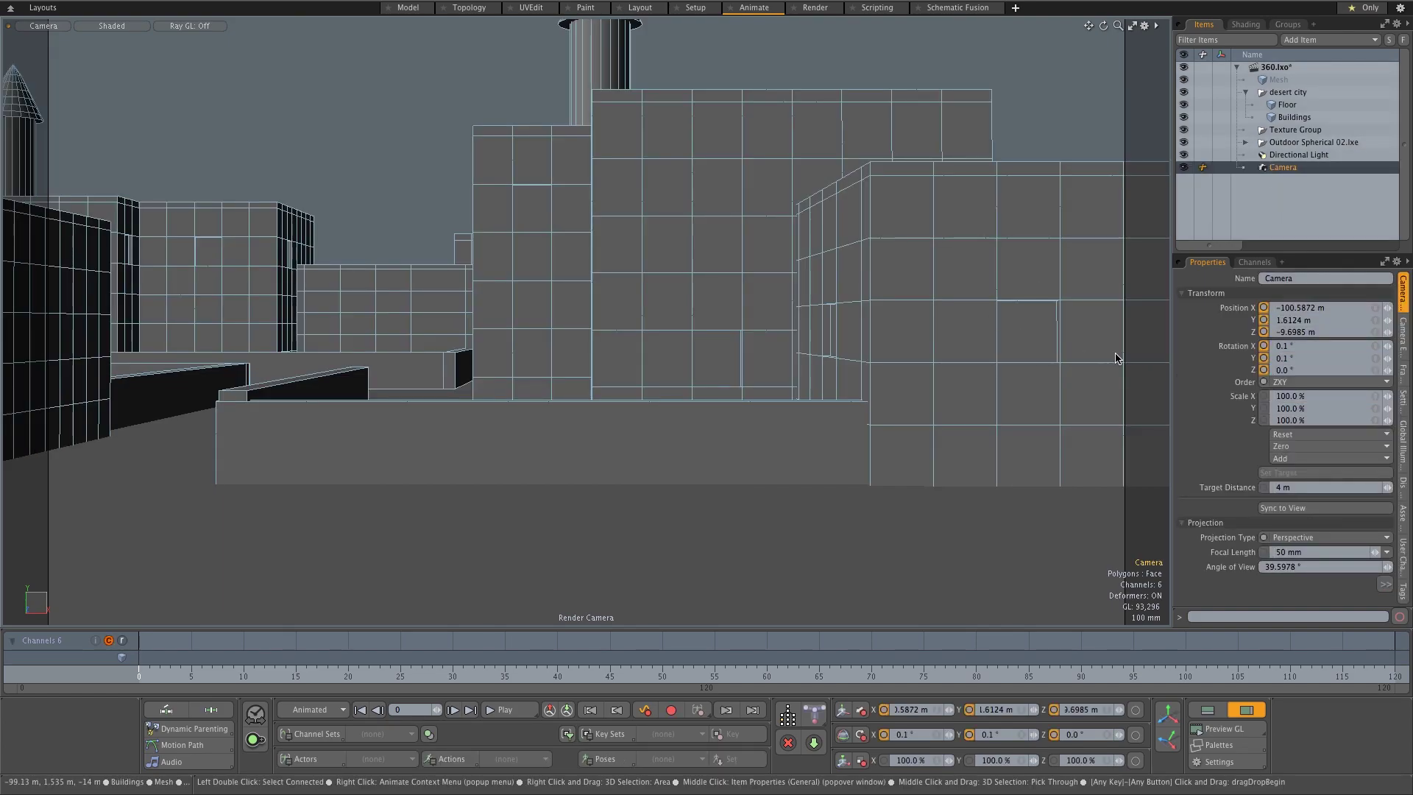
left_click(1284, 345)
type("0")
key("Tab")
type("0")
key("Tab")
key("Tab")
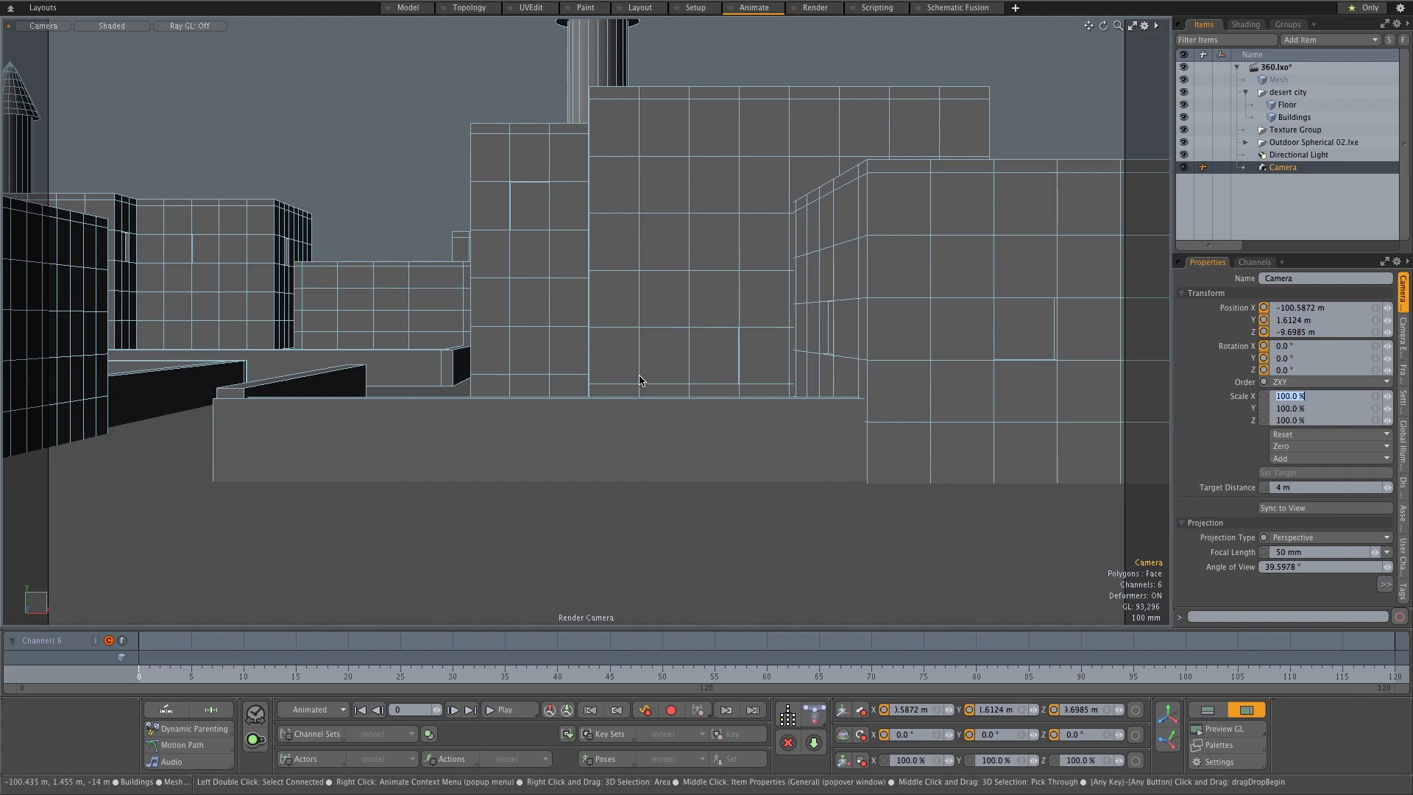
type("0")
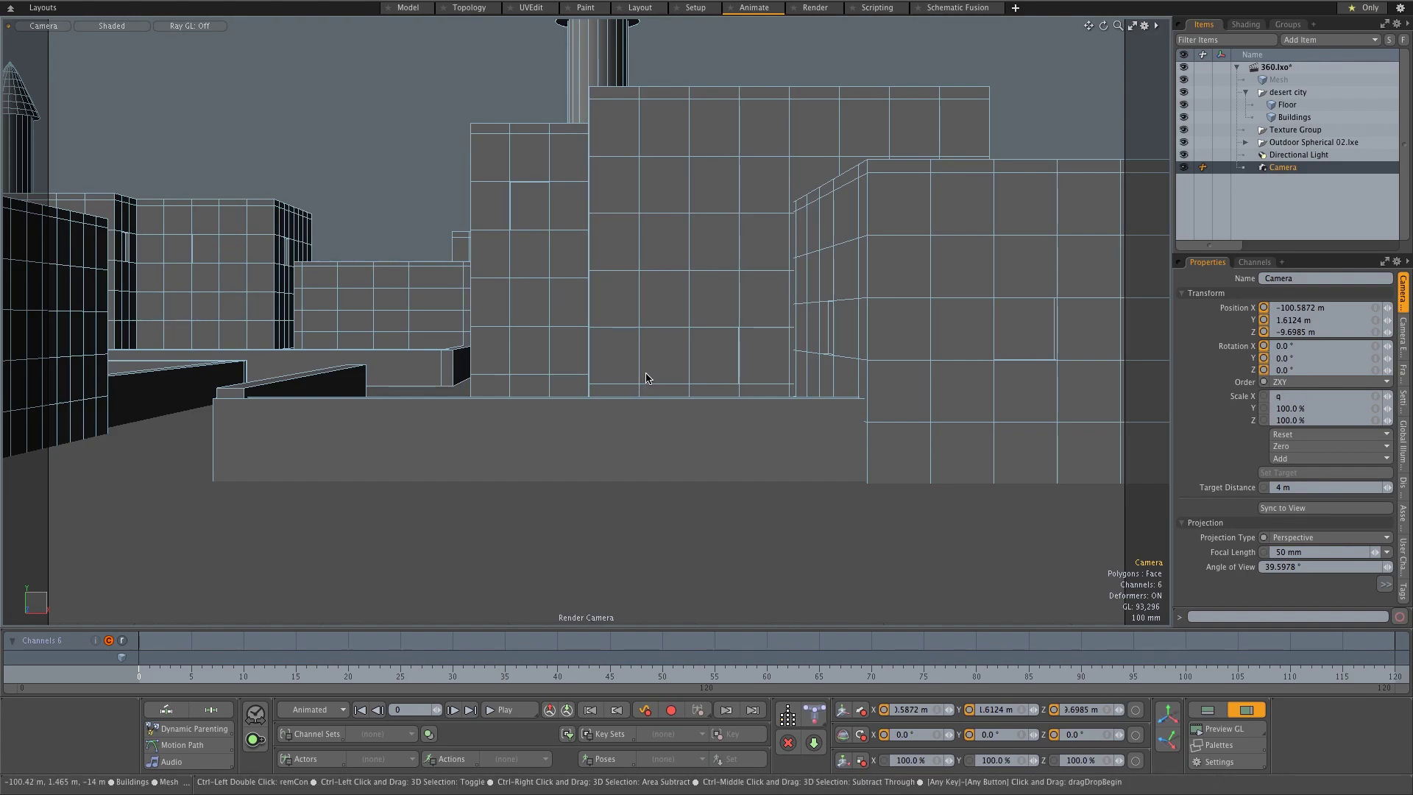
key("Escape")
Step: Return to the free Perspective view and orbit to see the camera from beside
key("ctrl+space")
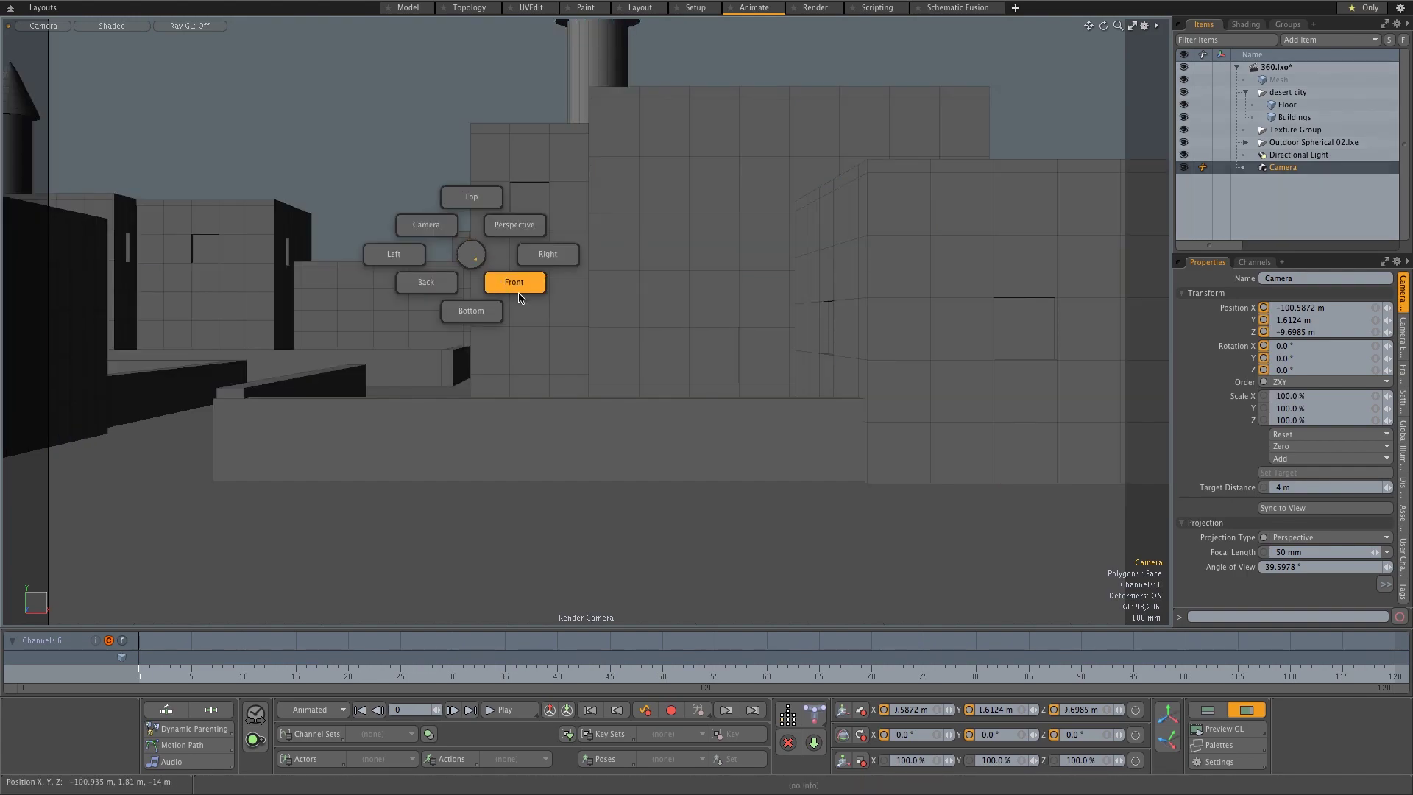
left_click(495, 237)
left_click_drag(565, 362, 703, 409, "alt")
left_click_drag(832, 399, 634, 457, "alt")
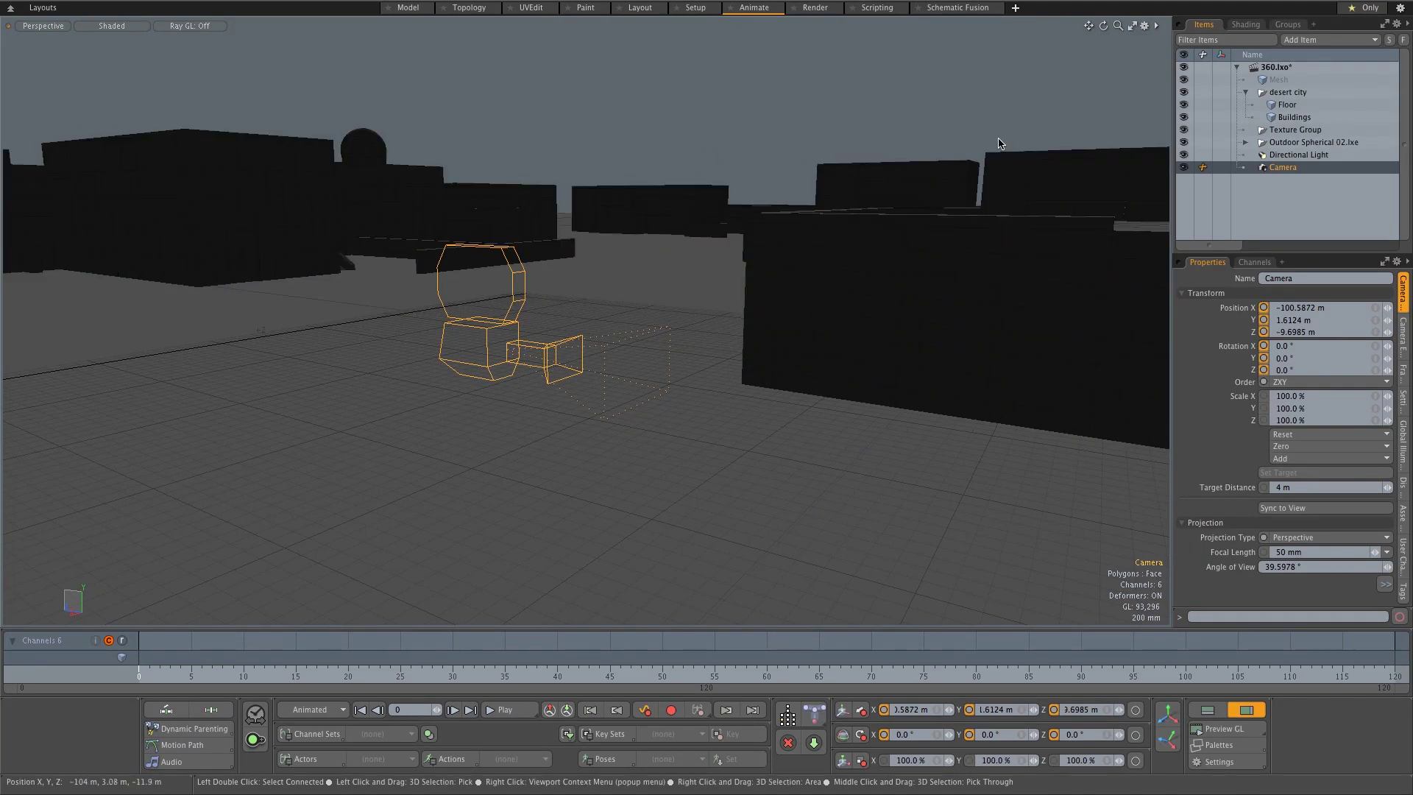
Step: Select the Camera item and set its Projection Type to Spherical VR
left_click(1286, 155)
left_click(1283, 167)
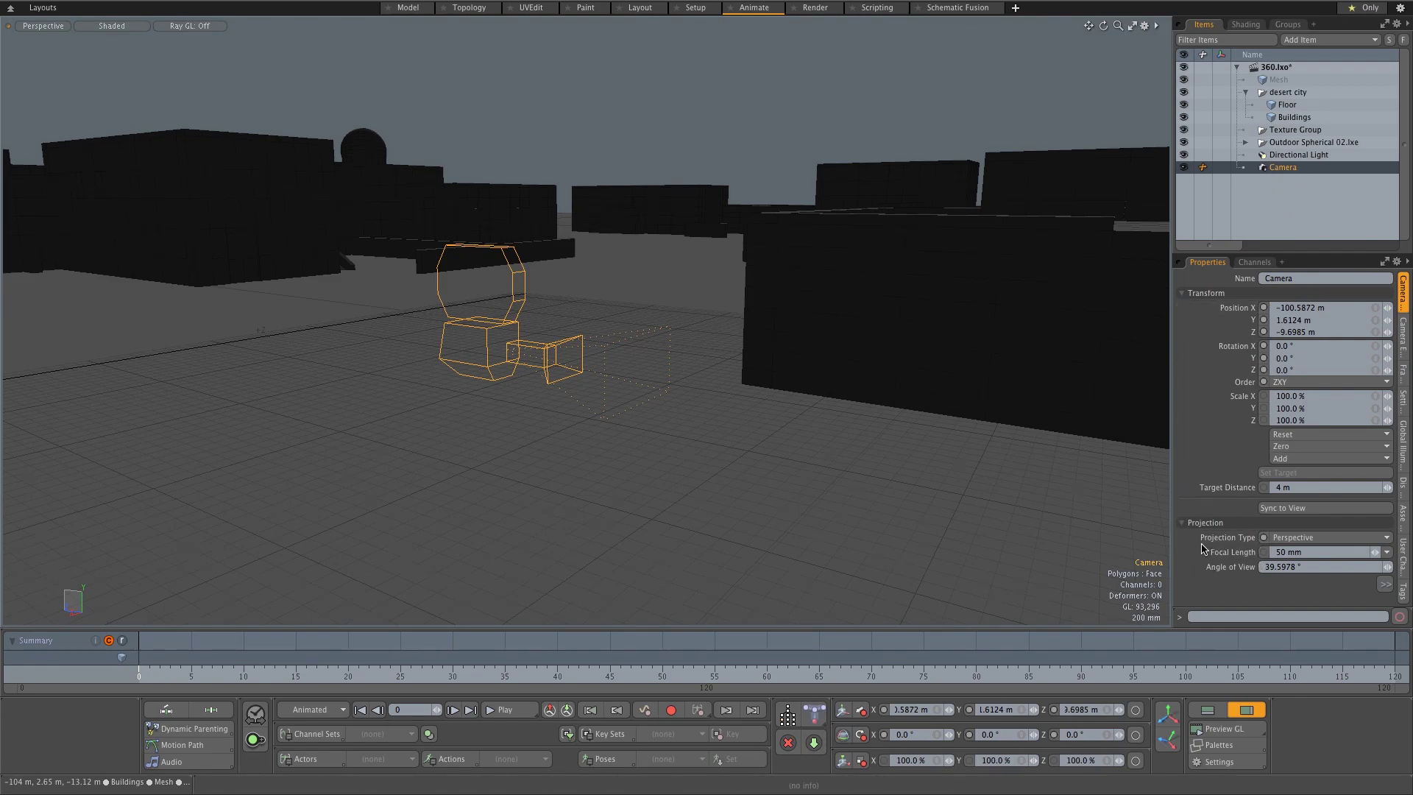
left_click(1314, 537)
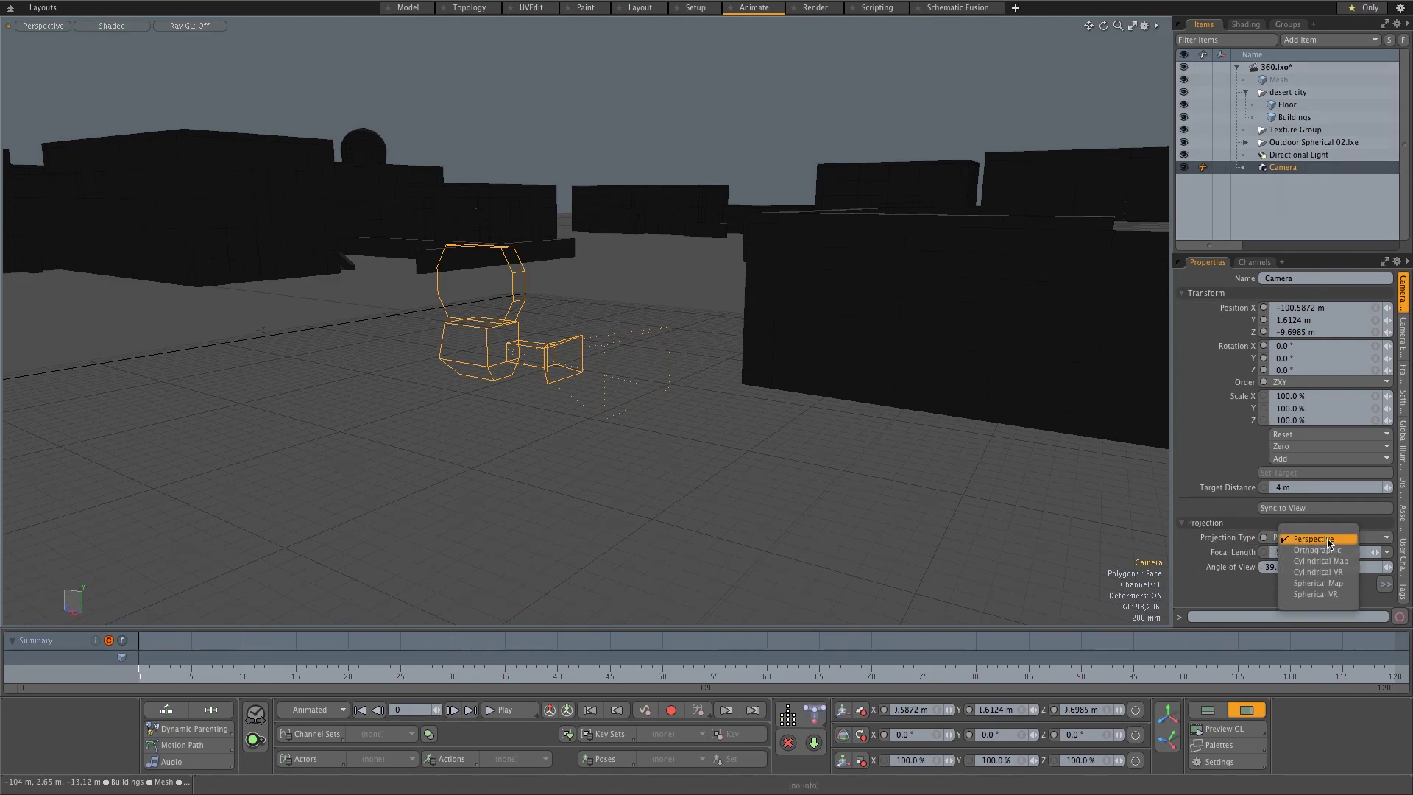
left_click(1335, 595)
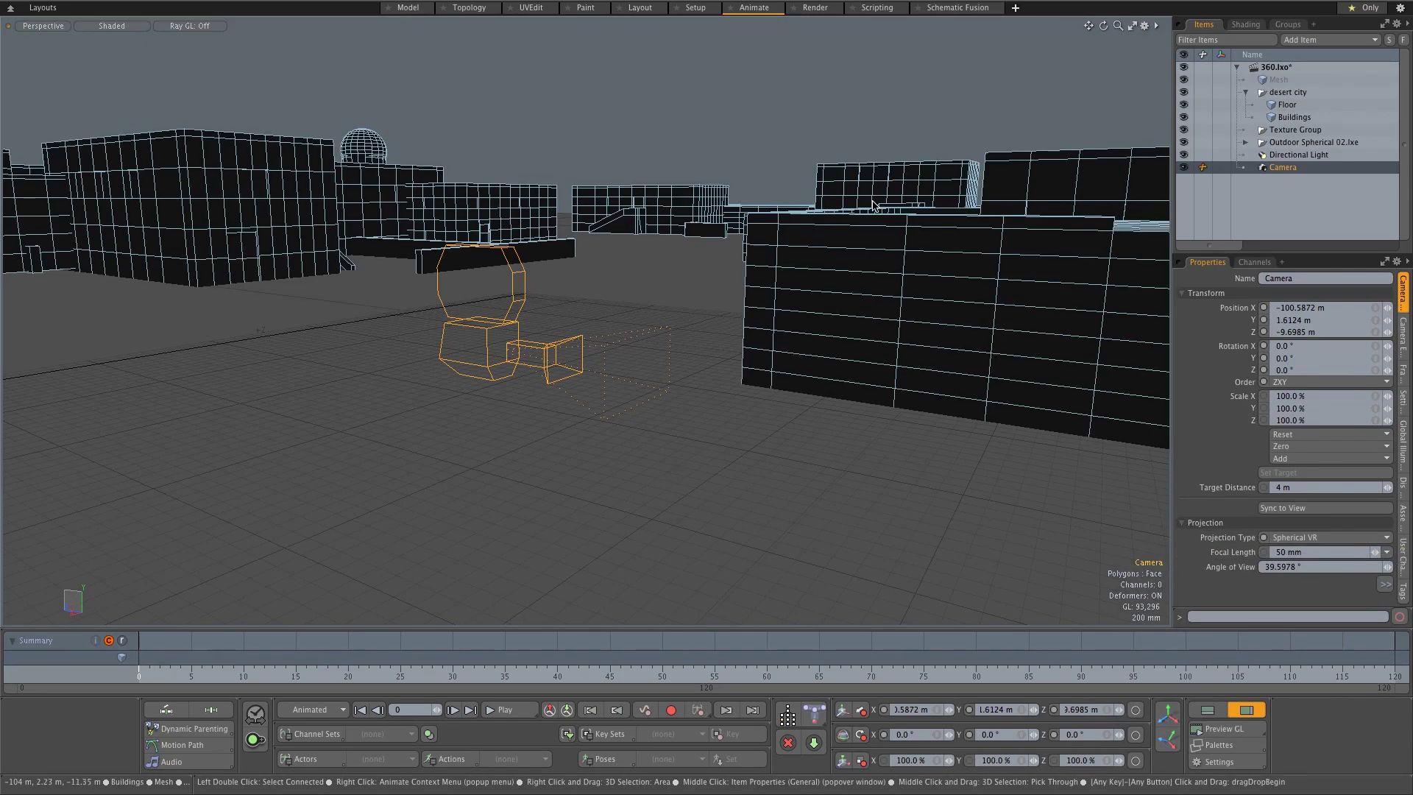
Step: Switch to the Render layout and start the preview render of the spherical camera view
left_click(814, 9)
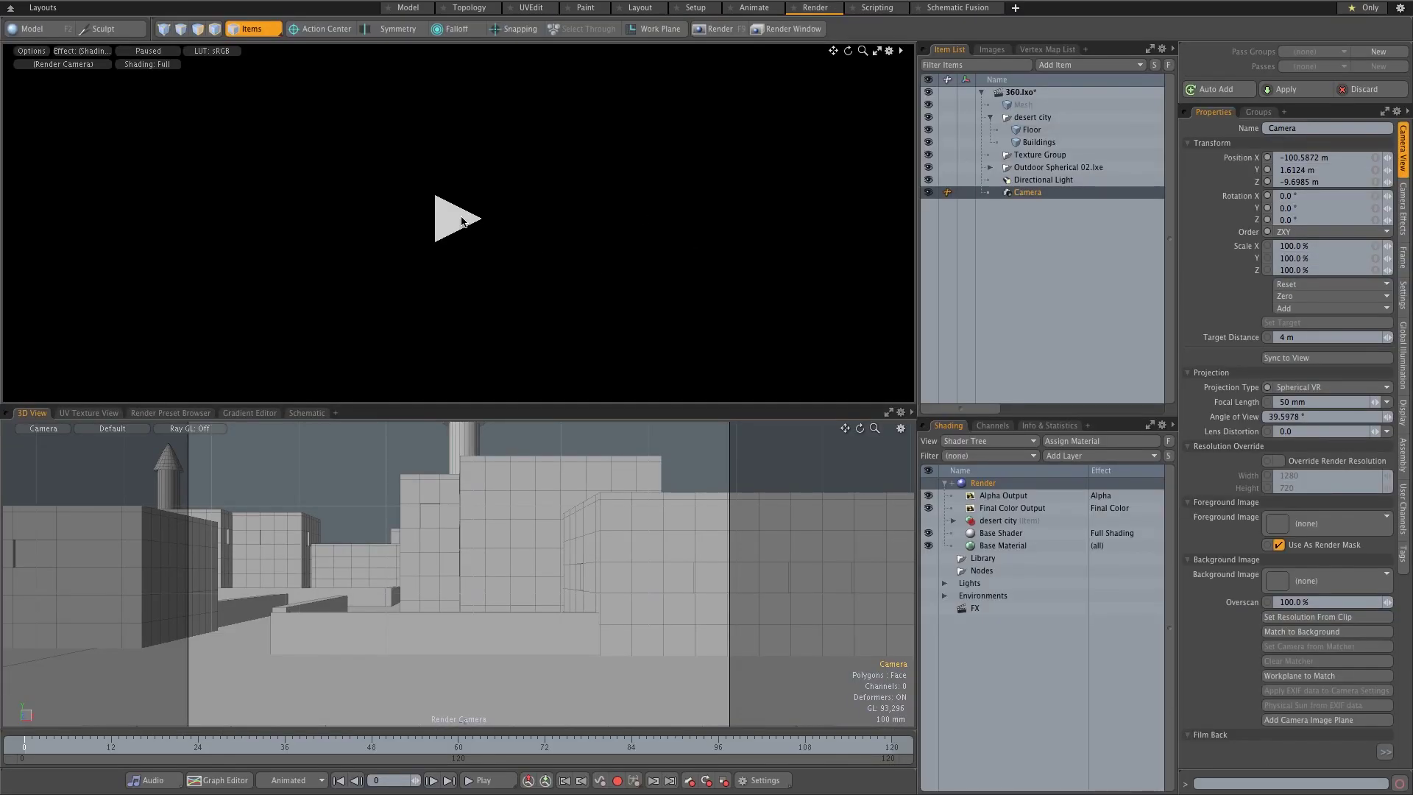
left_click(461, 220)
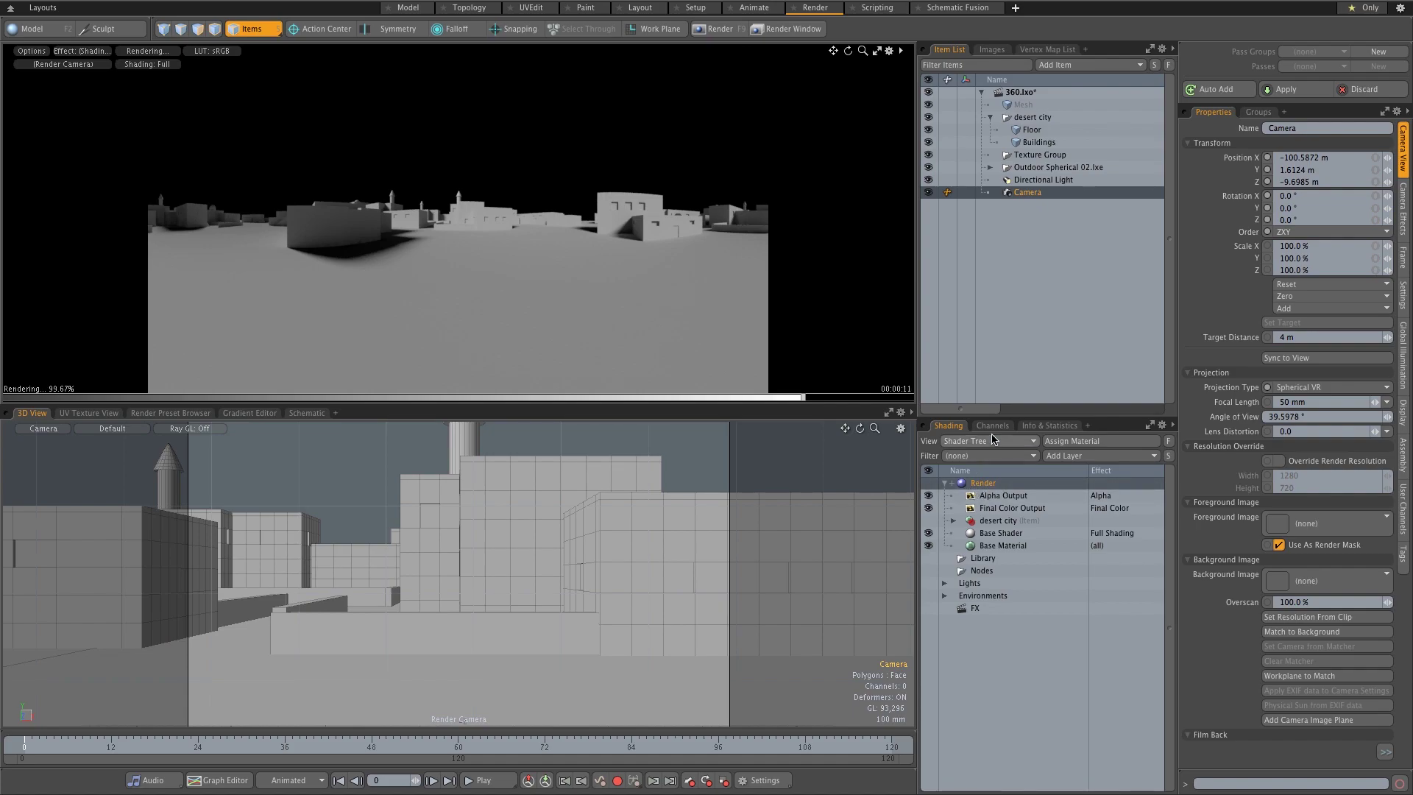
Step: Confirm the Render item's 1920 × 1080 frame size and render the final spherical frame
left_click(984, 484)
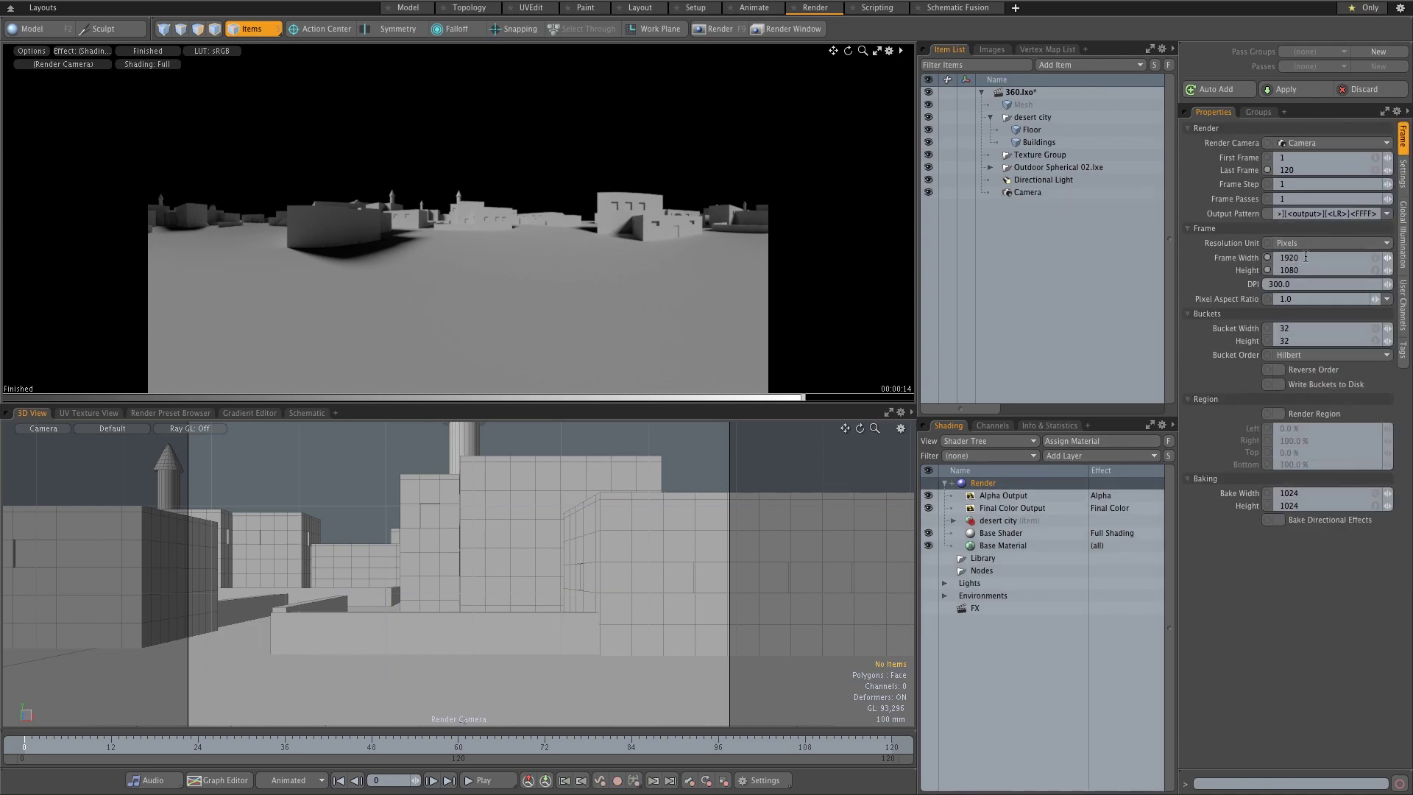
key("Return")
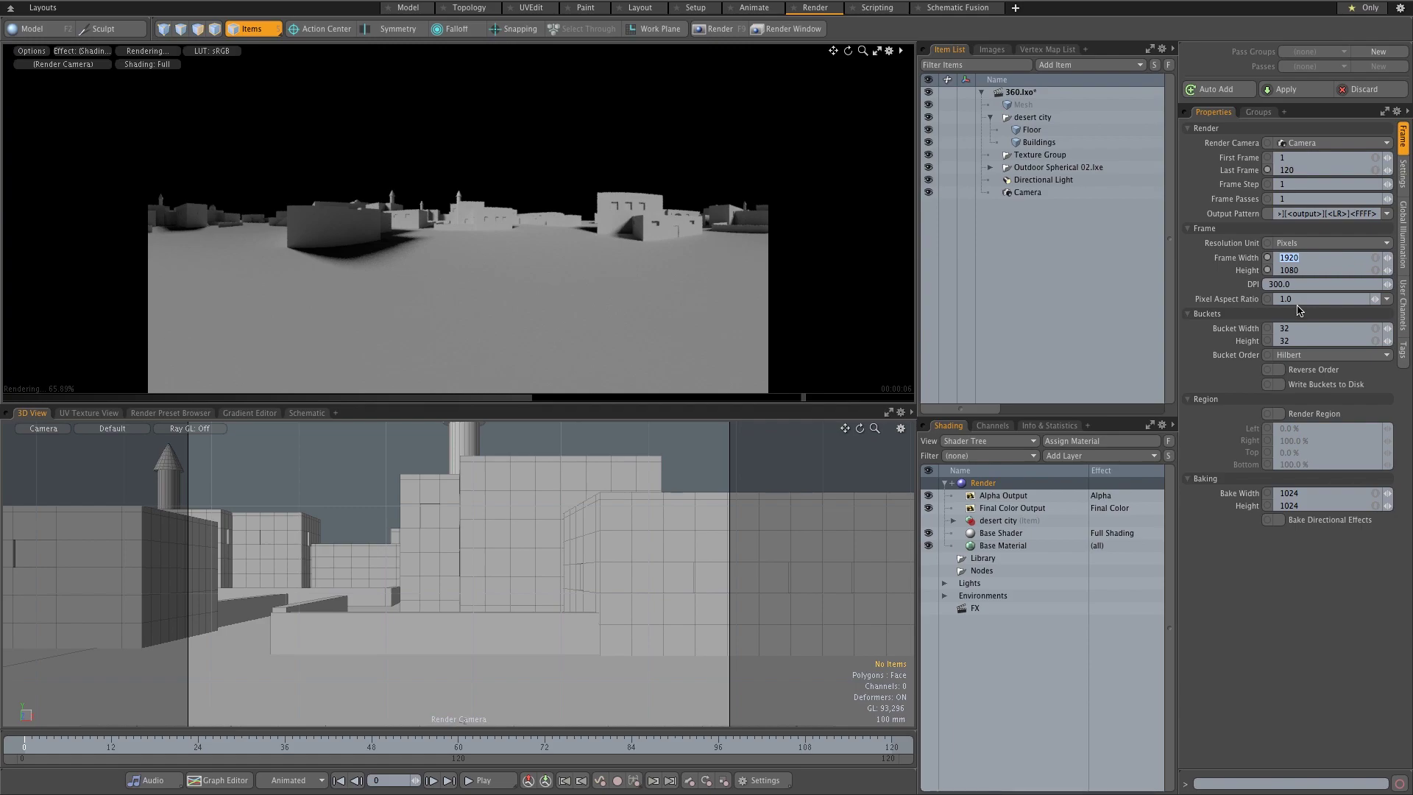
left_click(1294, 260)
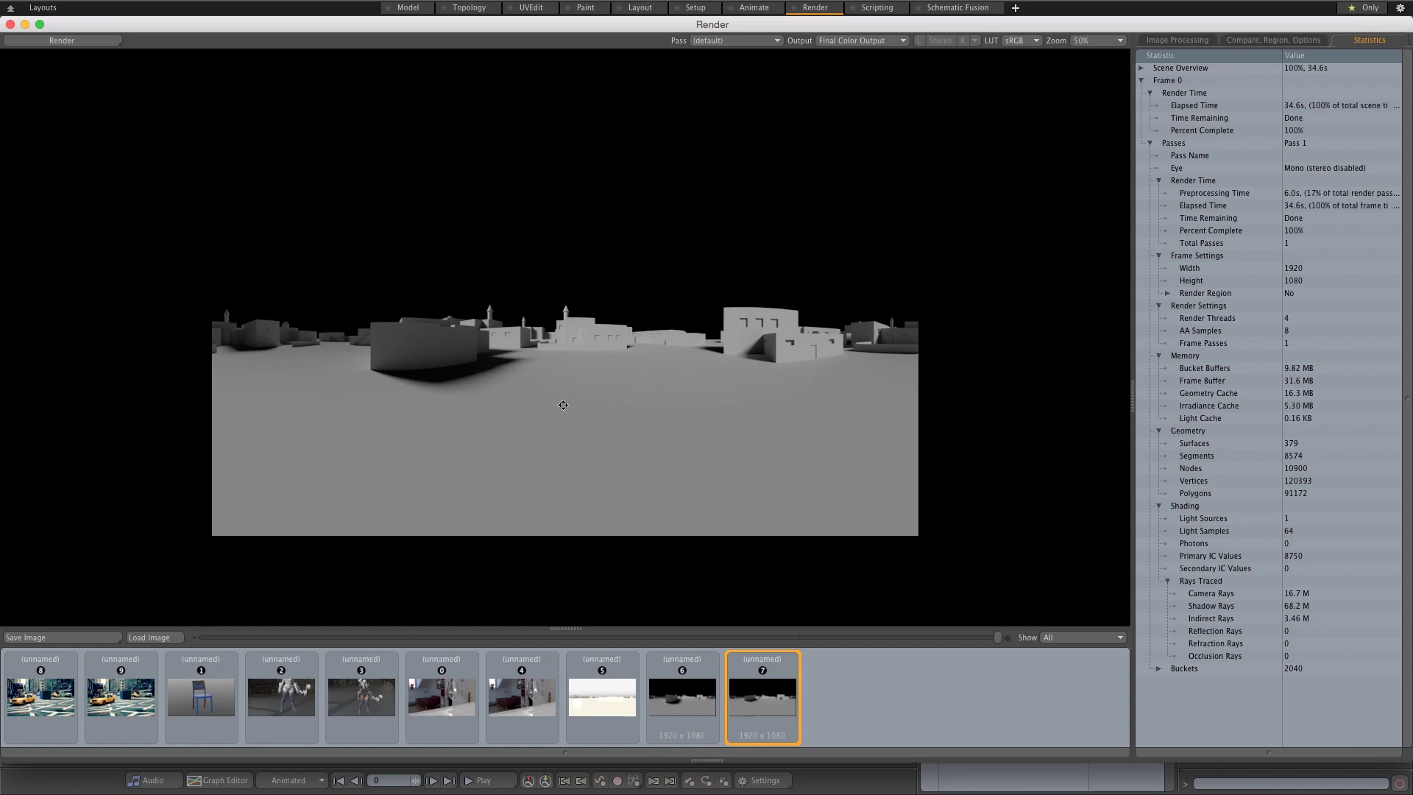
Step: Save the finished render as a JPEG named 360 in the Tutorial - 360 Videos Ver2 folder
left_click(37, 638)
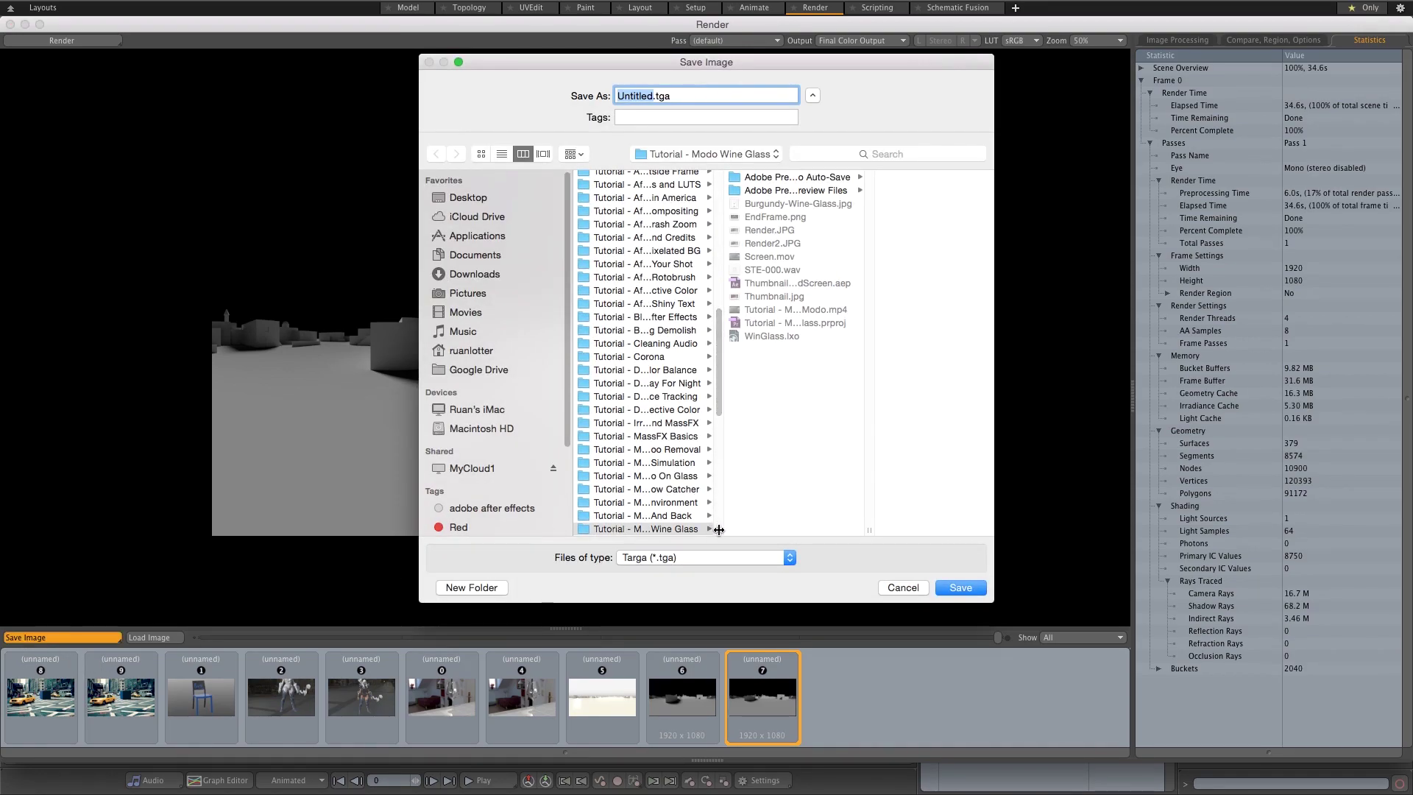
left_click_drag(718, 530, 788, 529)
scroll(786, 287, "up", 10)
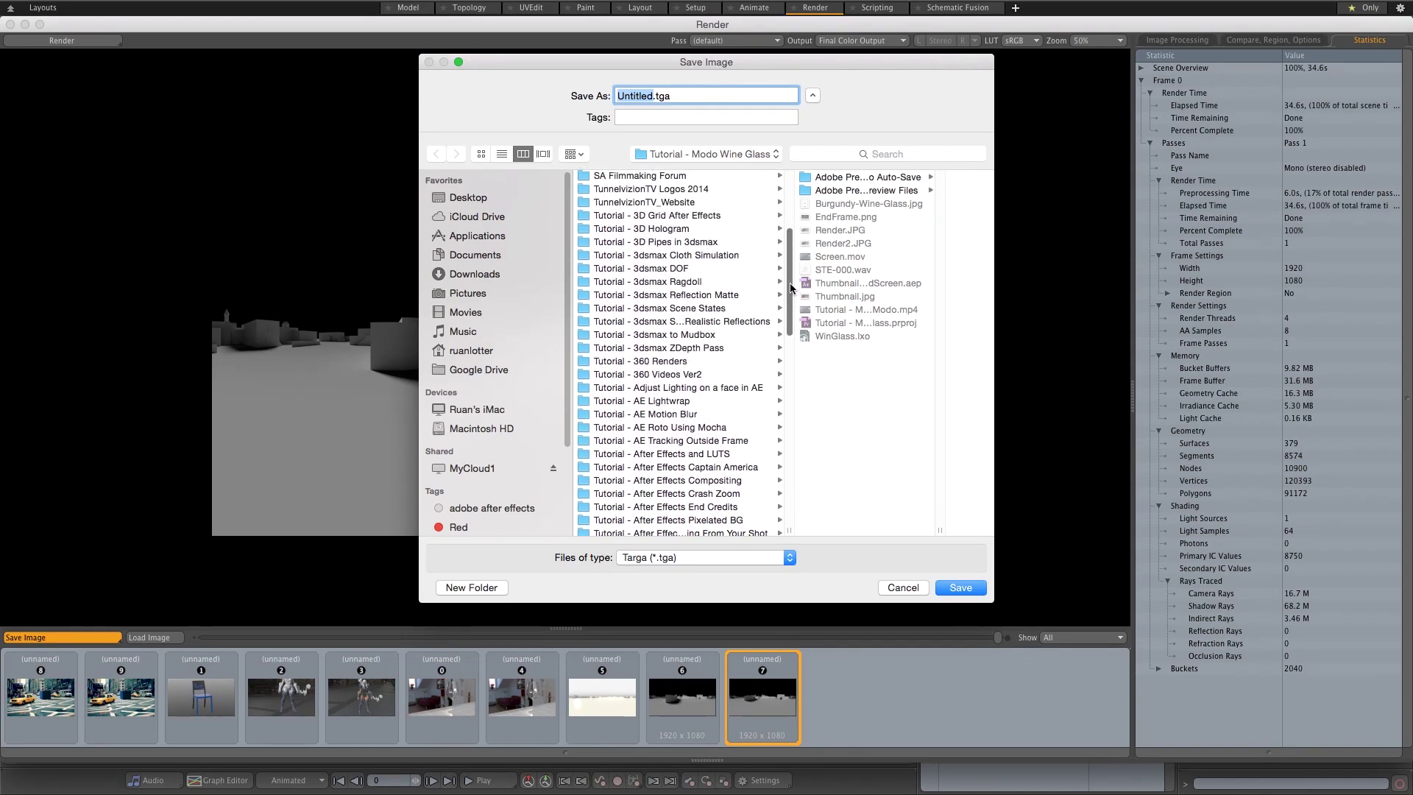
left_click(673, 378)
left_click(647, 96)
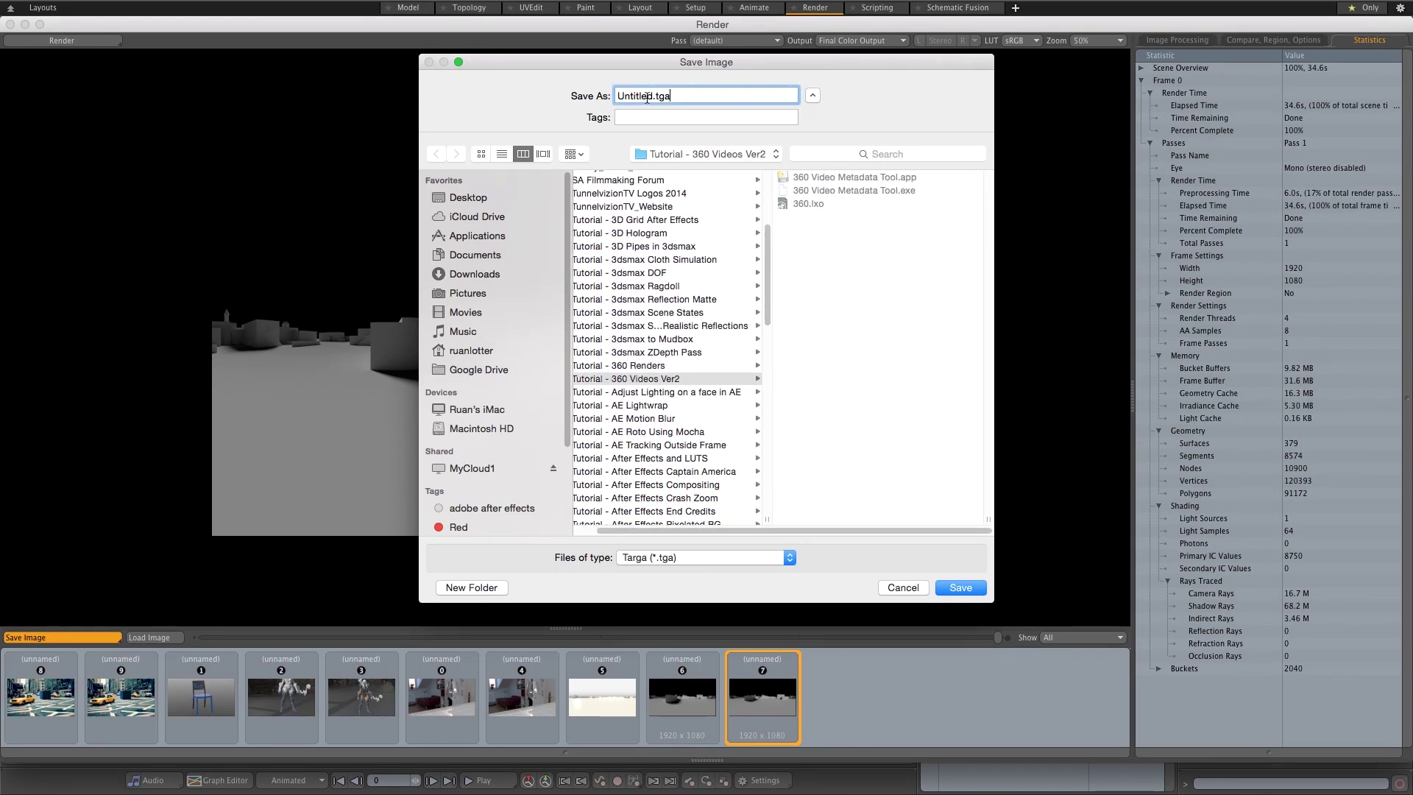
left_click_drag(653, 97, 617, 96)
type("360")
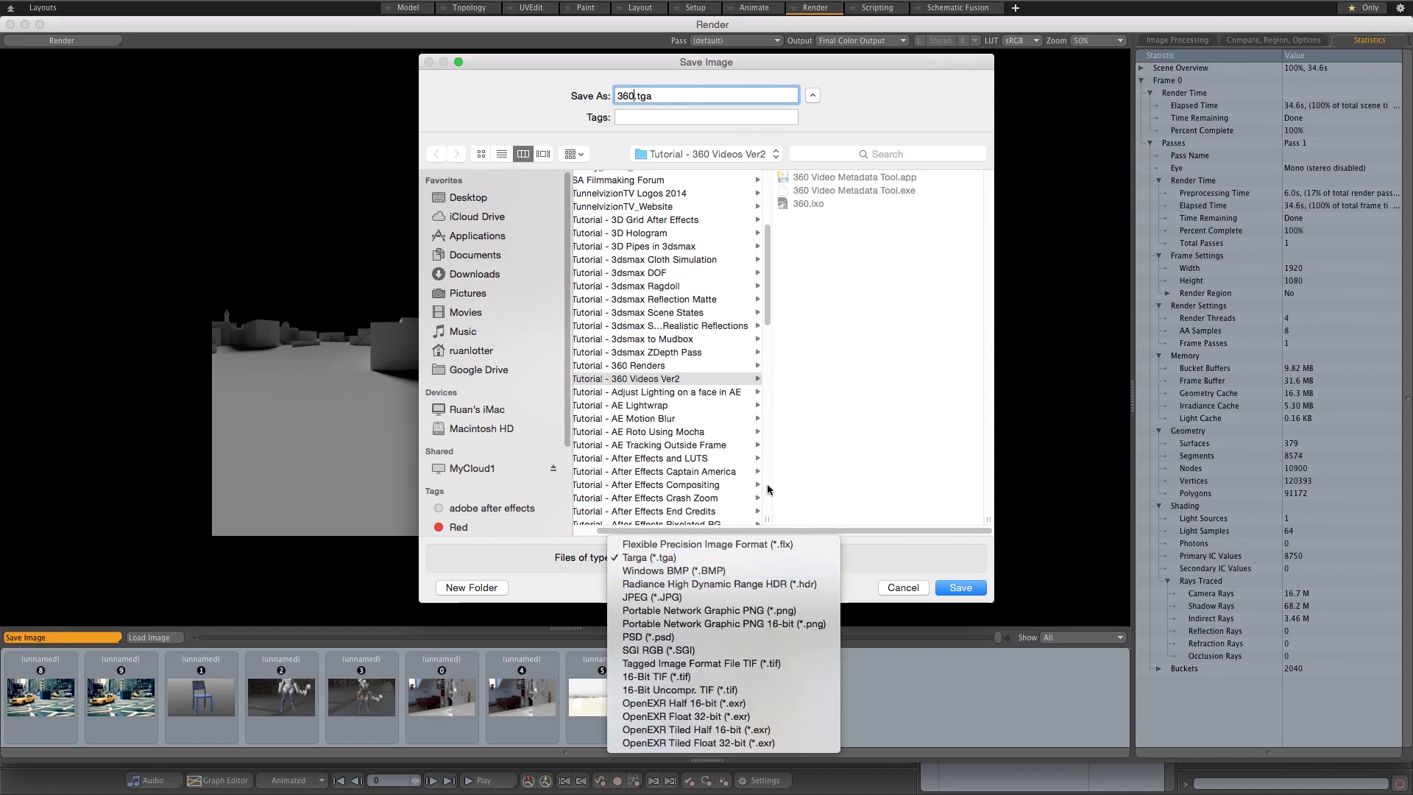
left_click(648, 597)
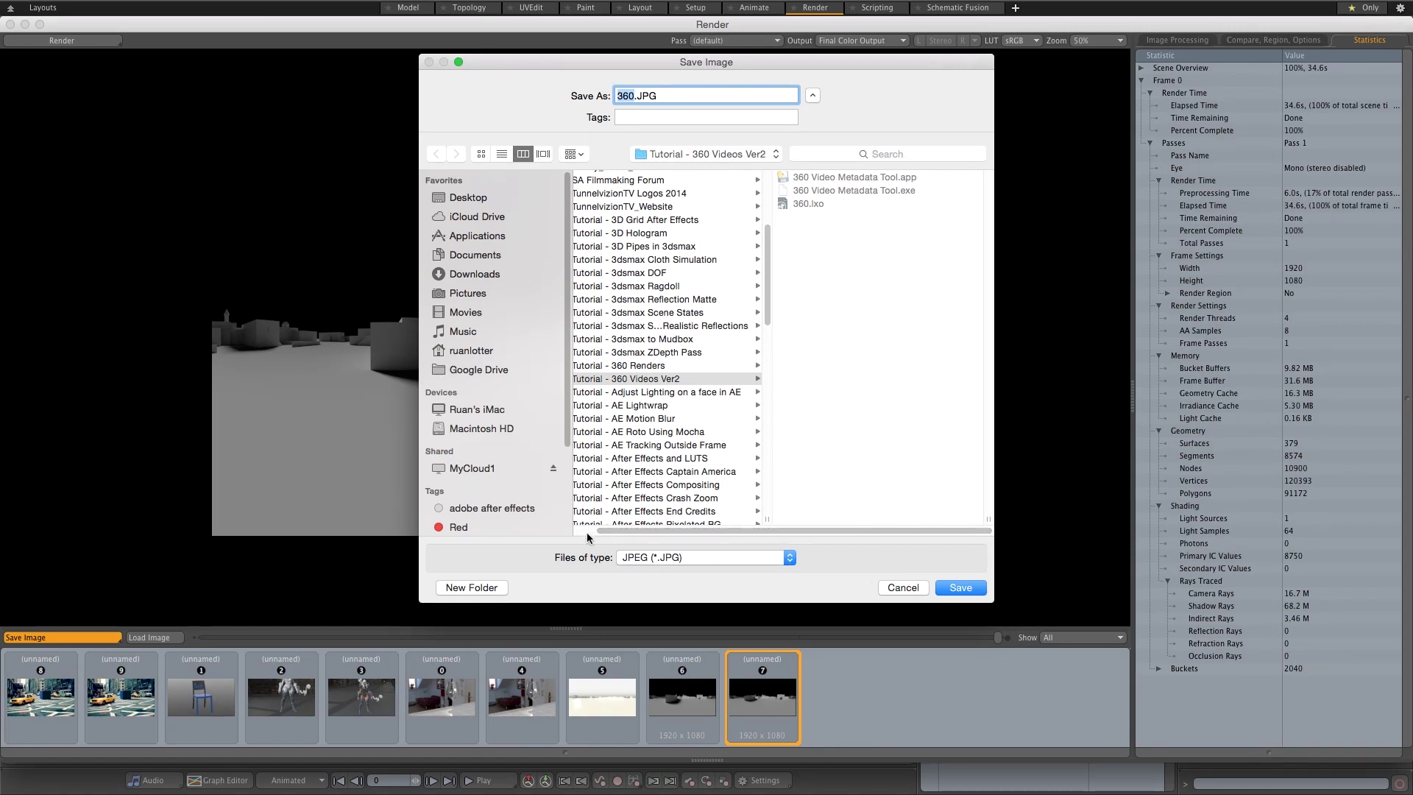
left_click(960, 587)
Step: Import 360.JPG into Premiere Pro, make a sequence from it, and move the playhead to 30 seconds
key("super+Tab")
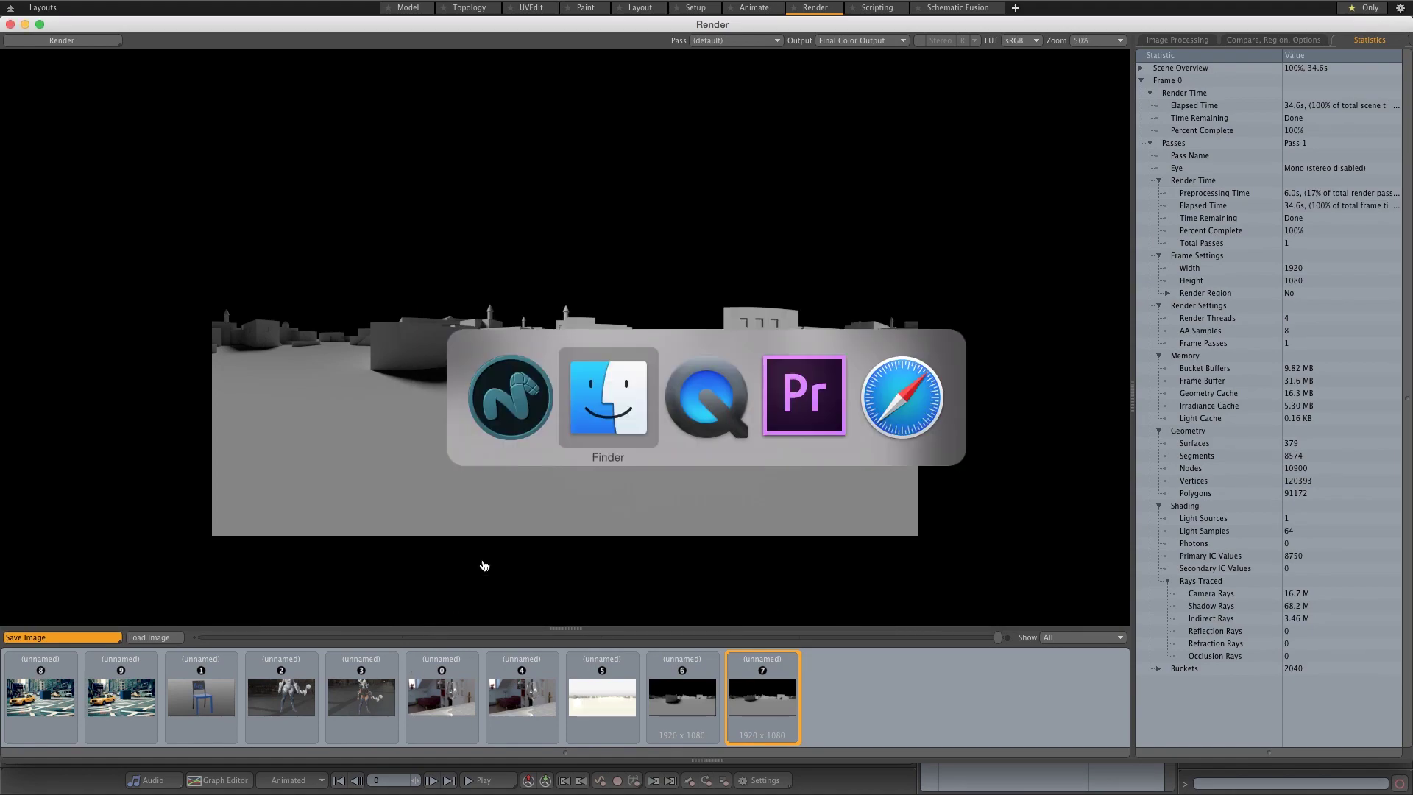
key("super+Tab")
key("super+Tab")
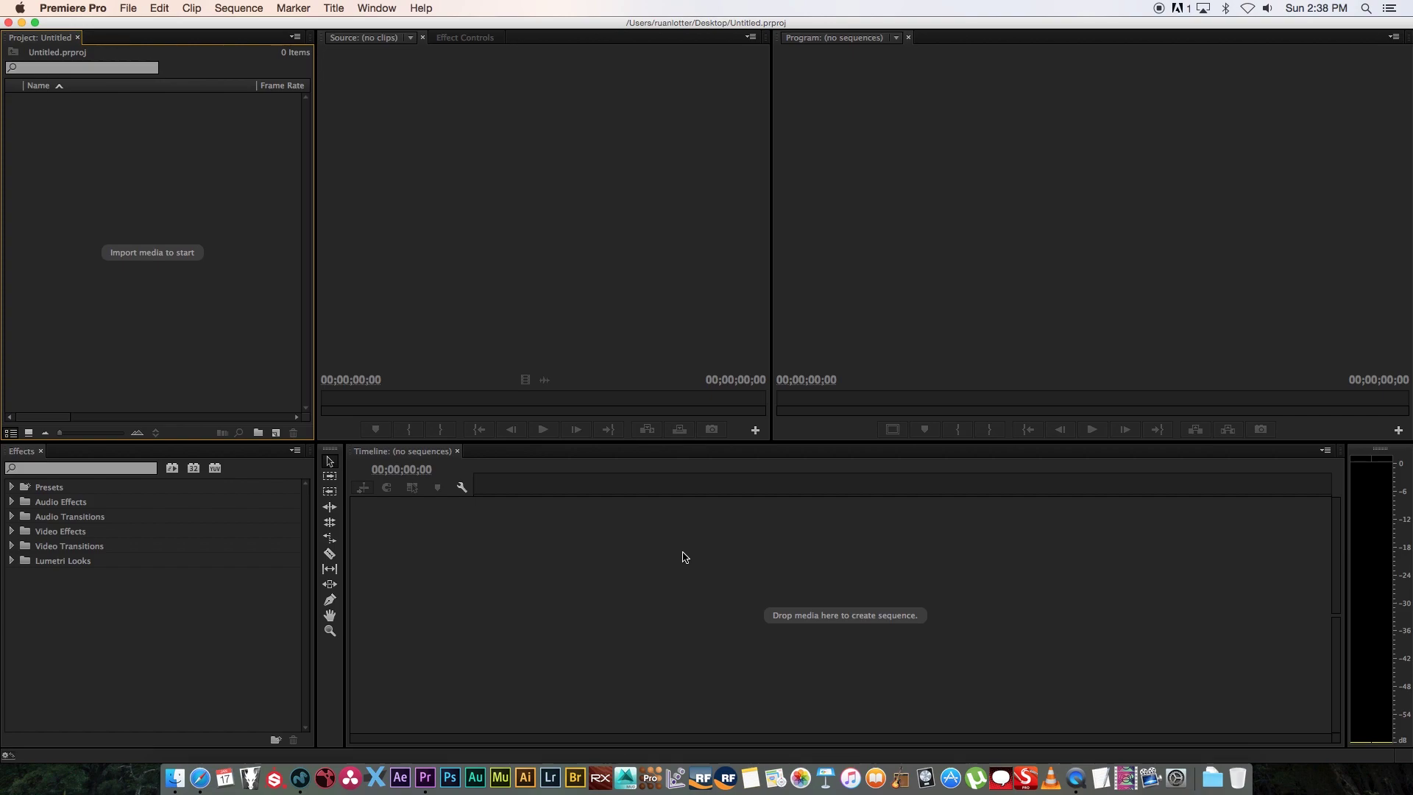
left_click(174, 778)
left_click(746, 350)
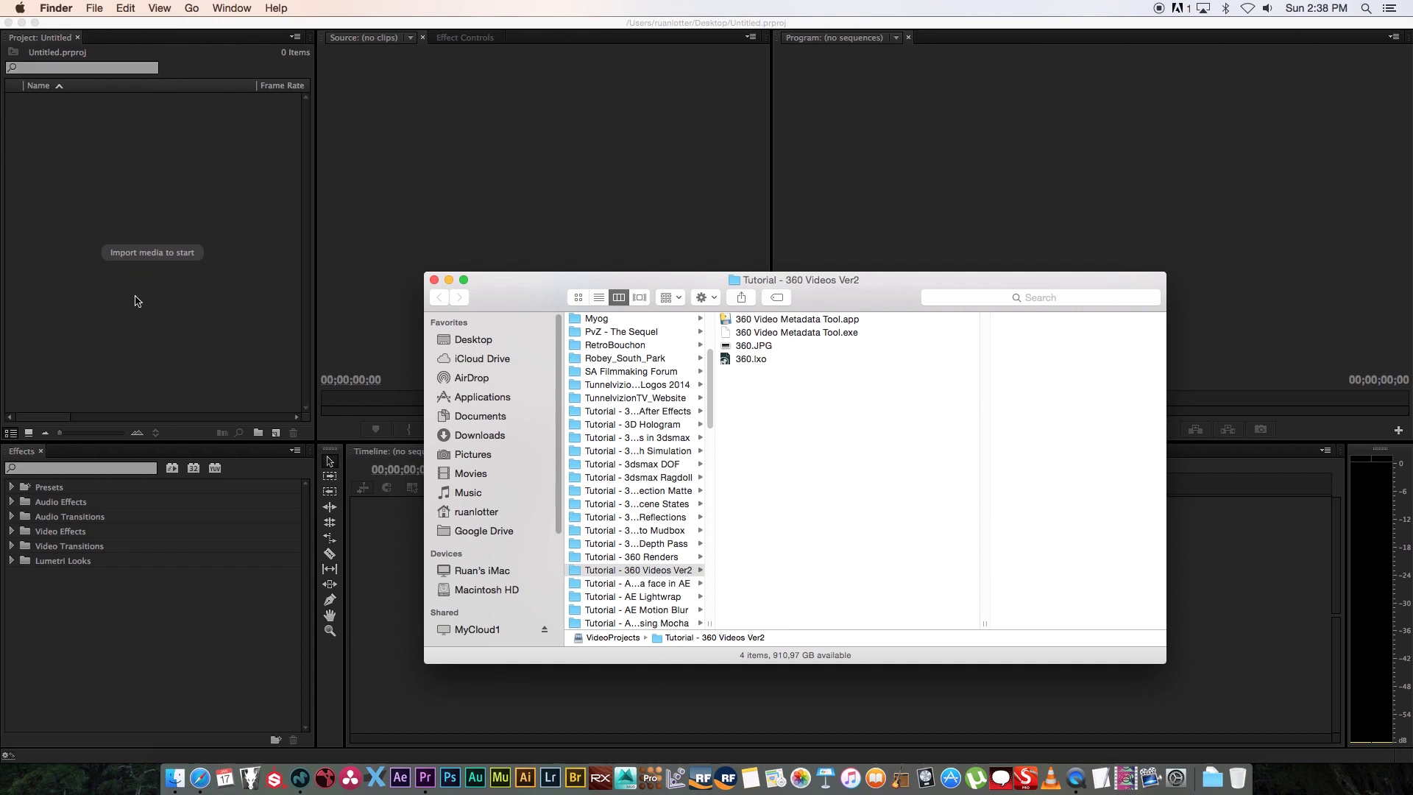
left_click_drag(217, 219, 217, 219)
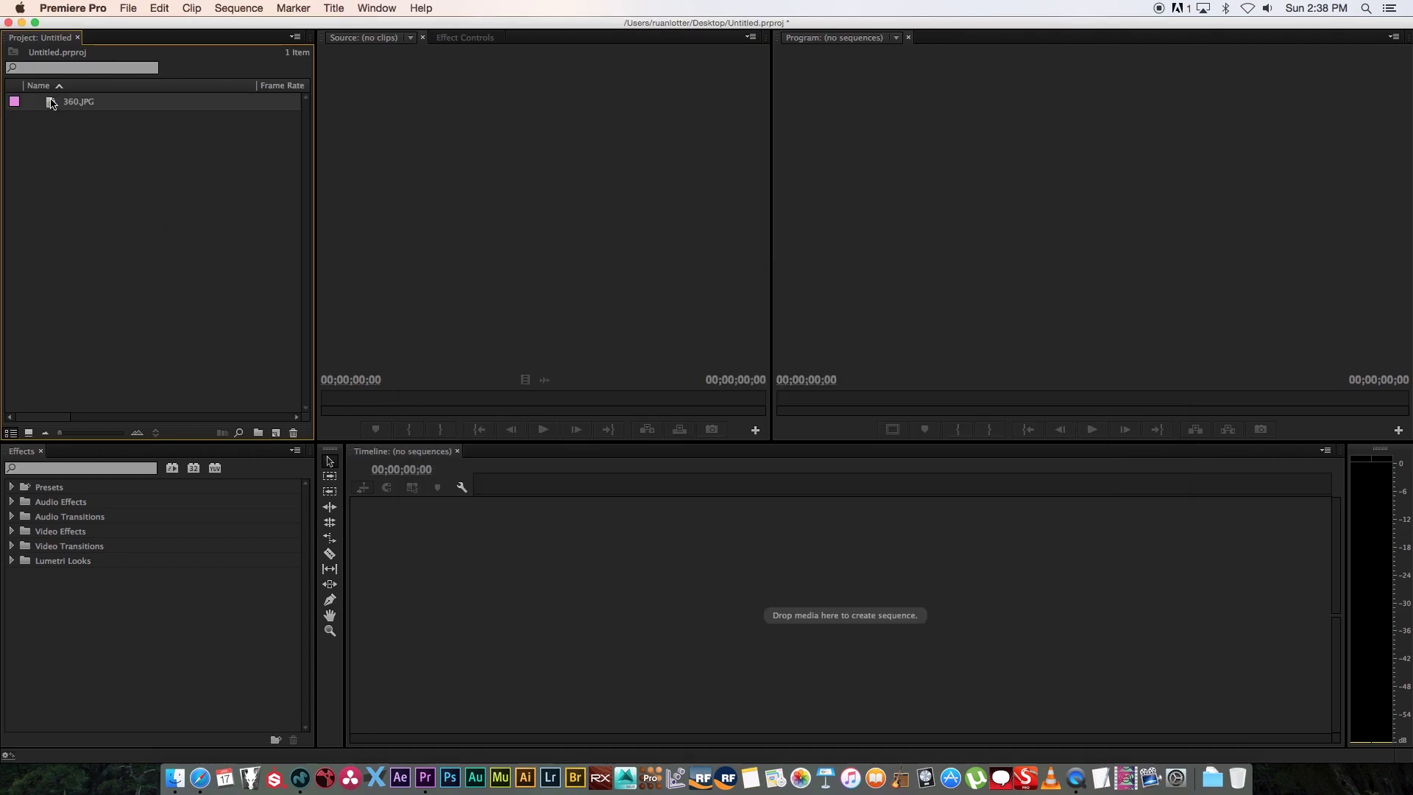
left_click_drag(429, 614, 414, 571)
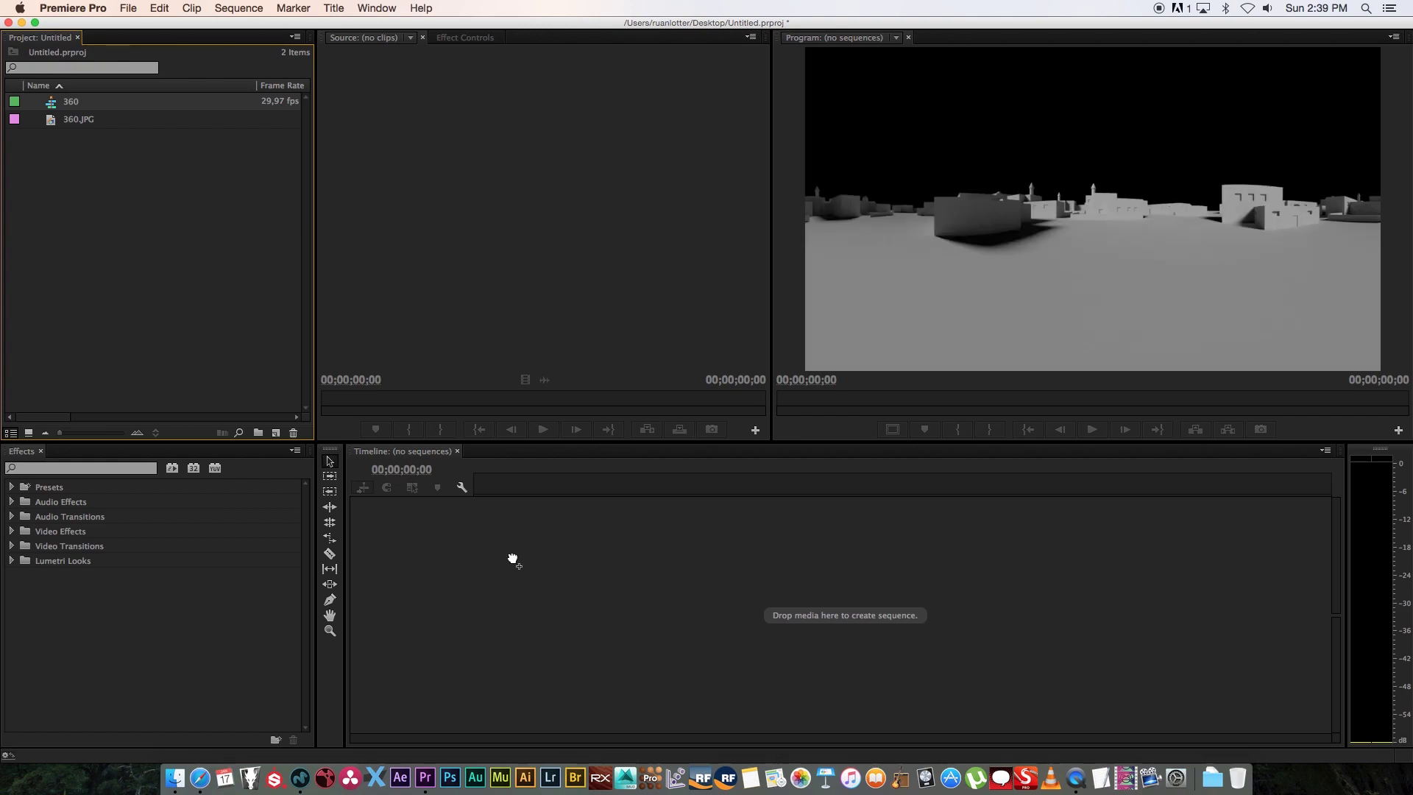
type("+3000")
key("Return")
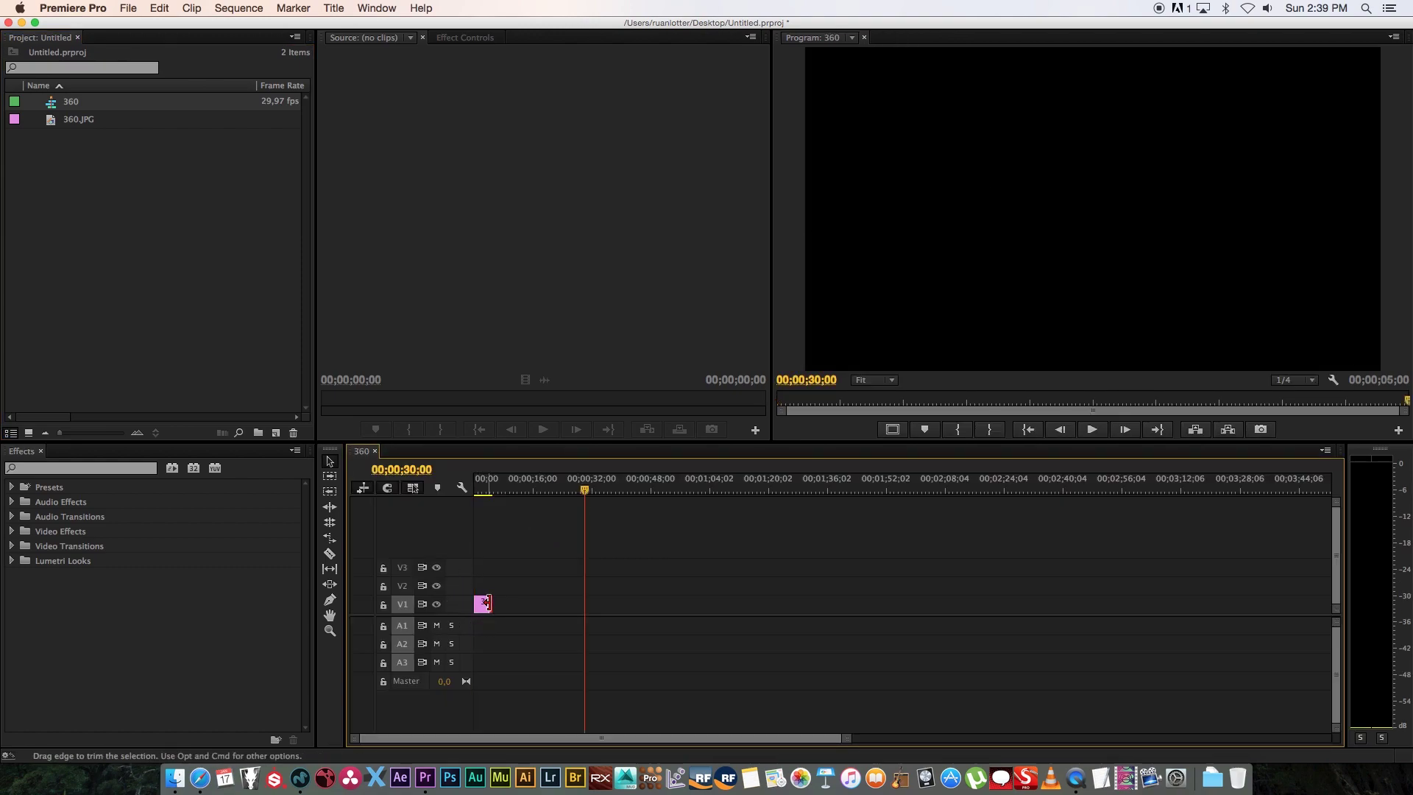
Step: Stretch the 360.JPG clip to end at 00;00;30;00 and play the sequence back from the start
left_click_drag(484, 603, 583, 604)
left_click_drag(580, 491, 476, 489)
key("space")
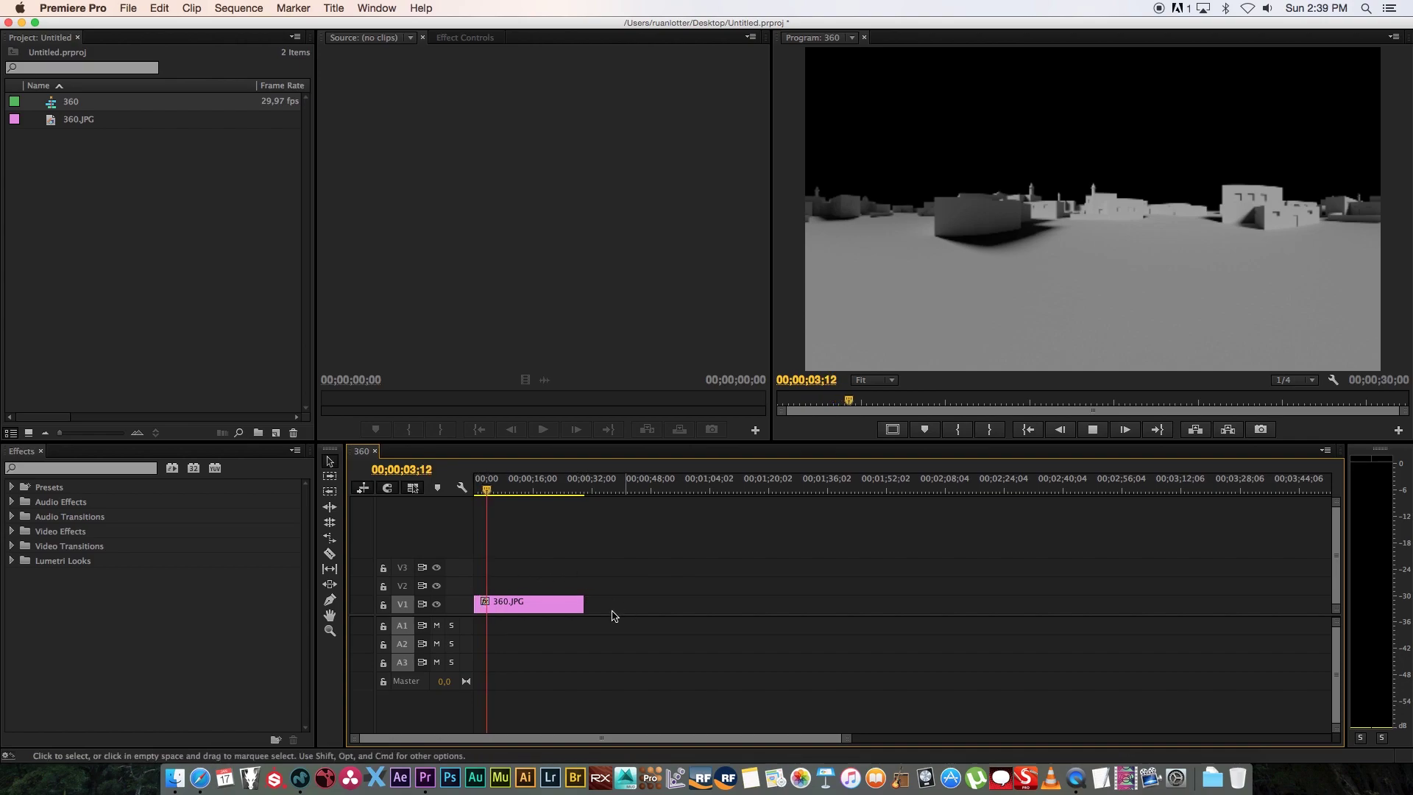
key("space")
key("End")
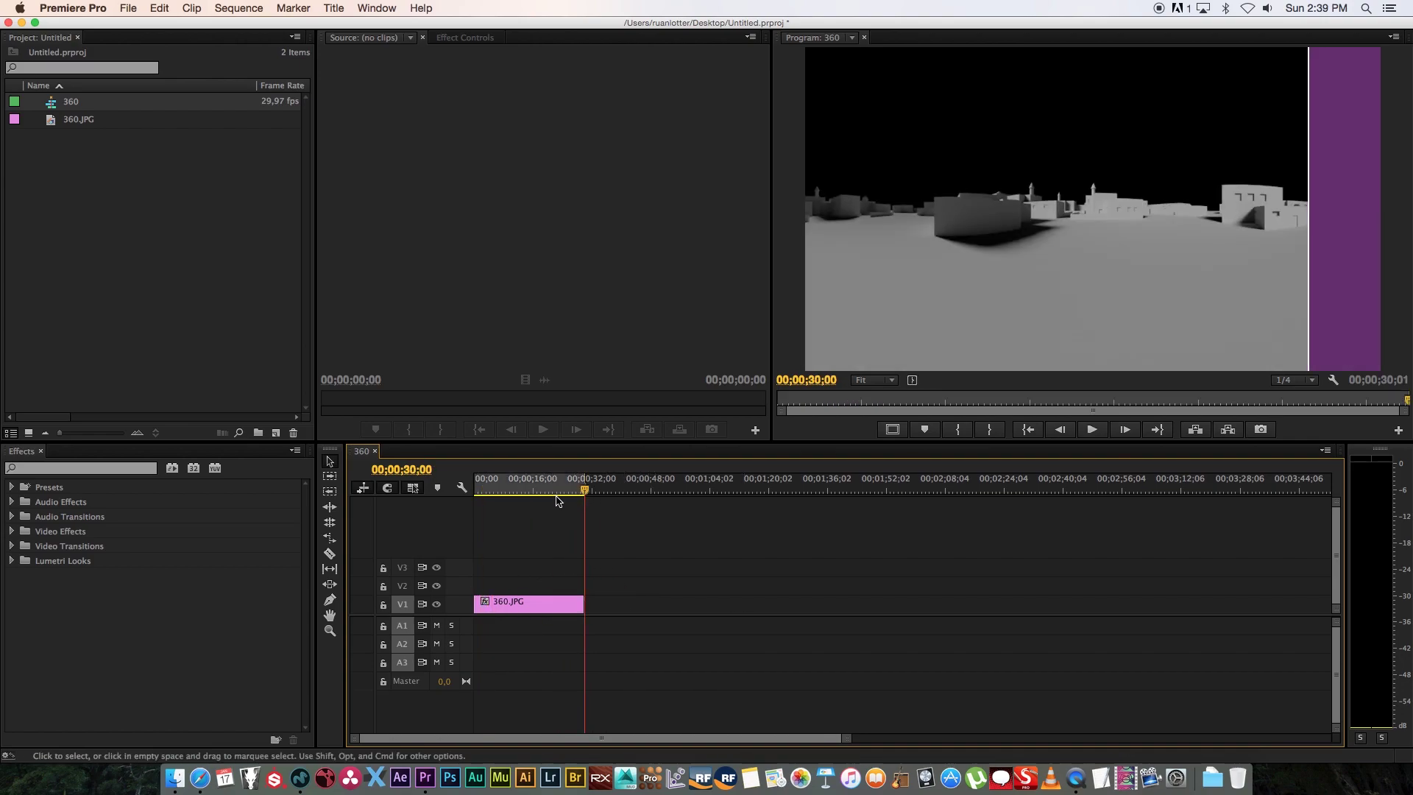
key("Home")
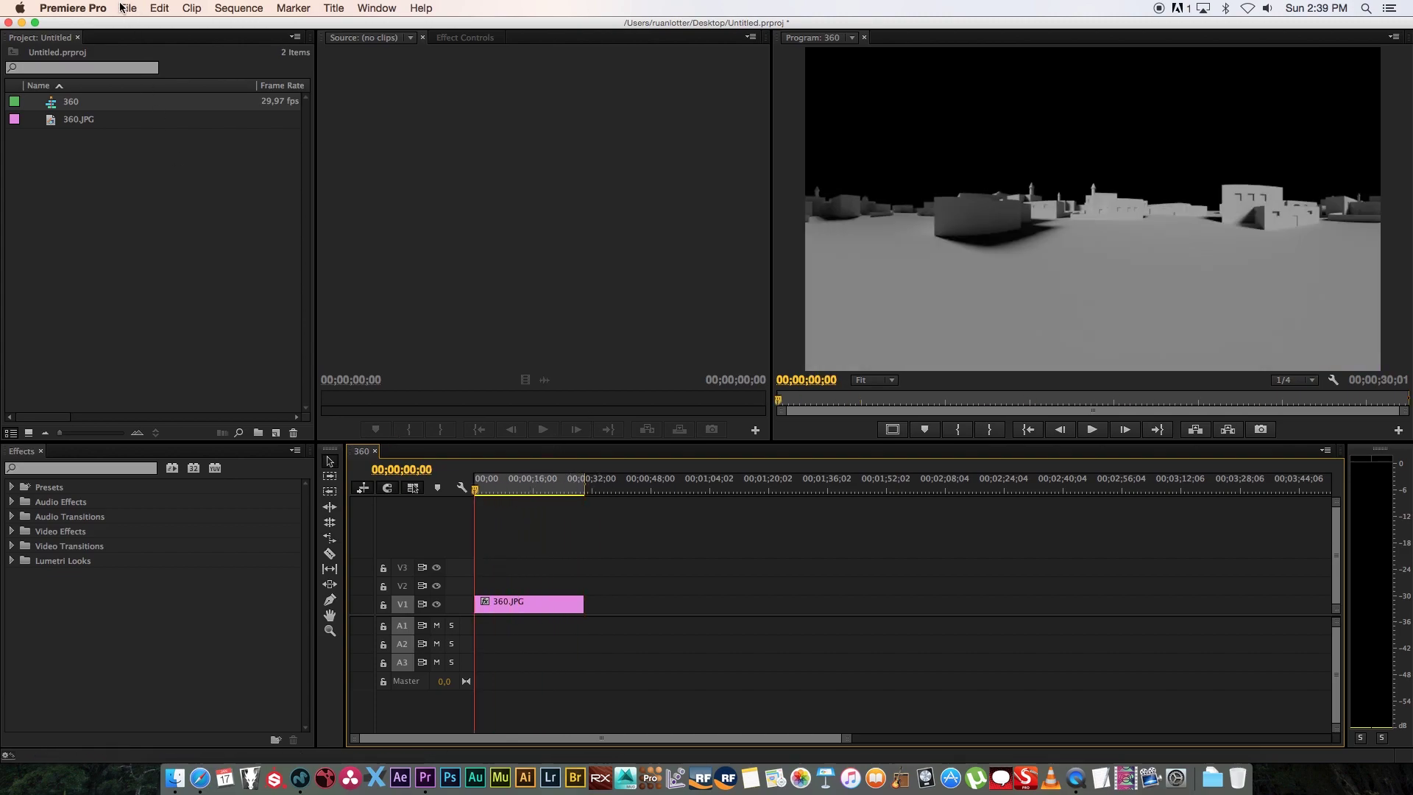
Step: Export the sequence as H.264 to 360.mp4 in the Tutorial - 360 Videos Ver2 folder
mouse_move(182, 394)
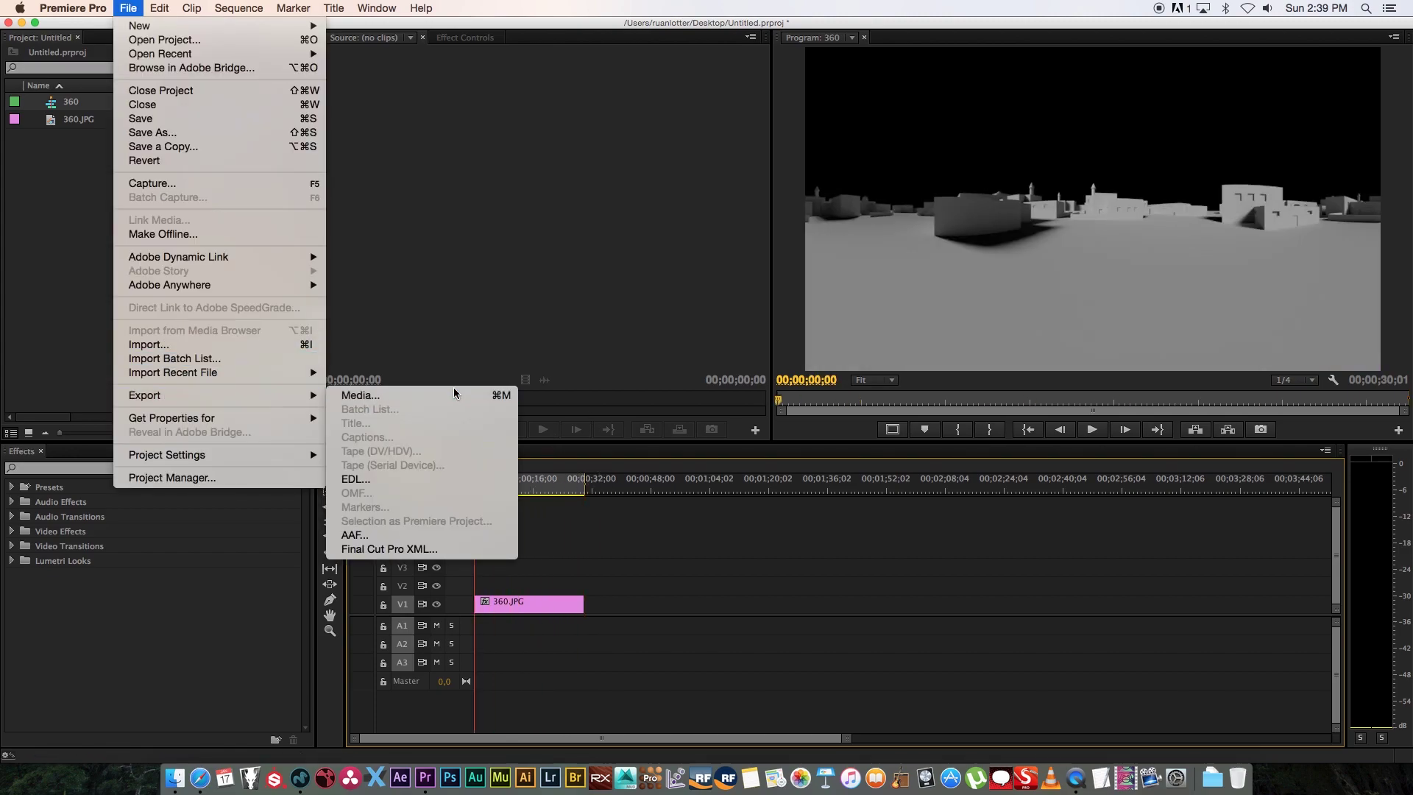
left_click(453, 388)
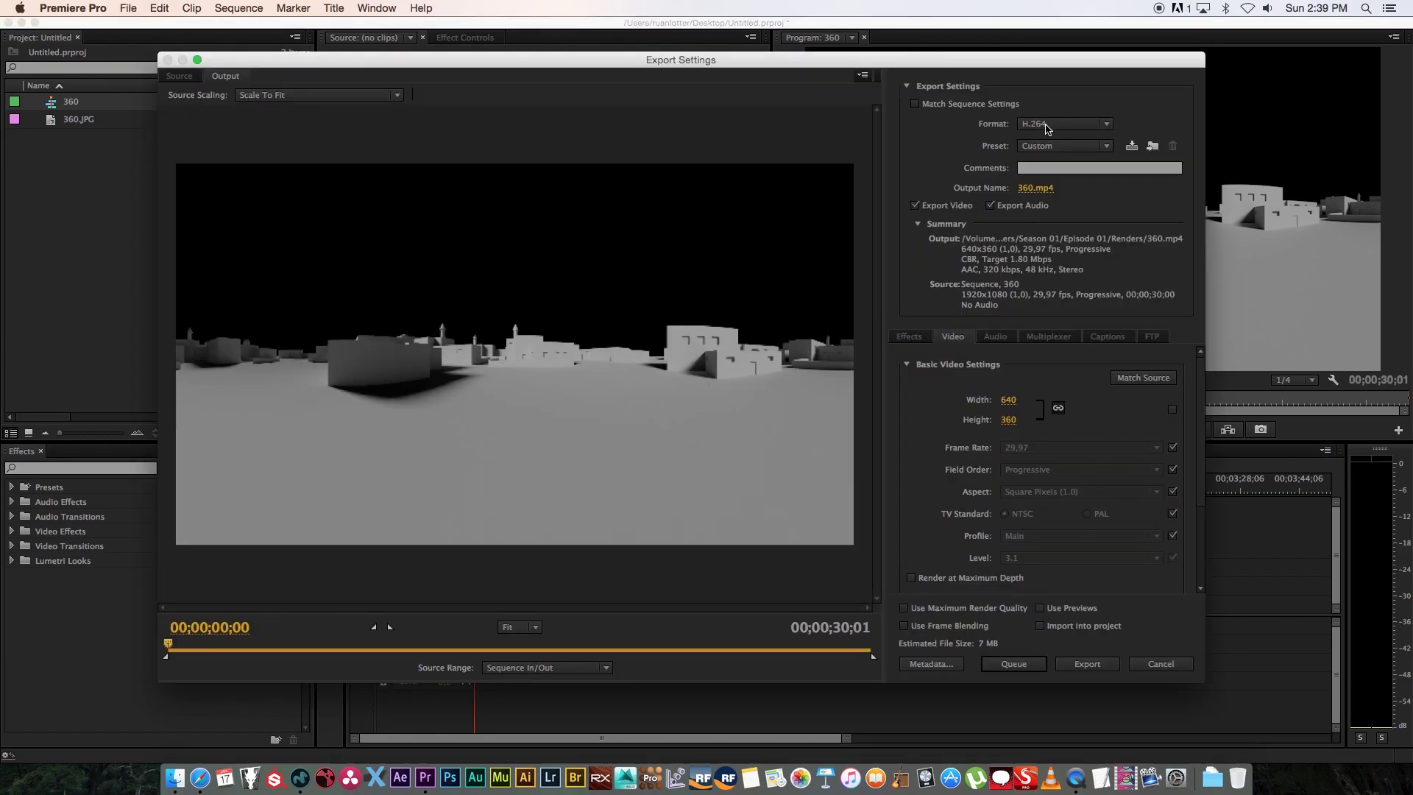
left_click(1048, 125)
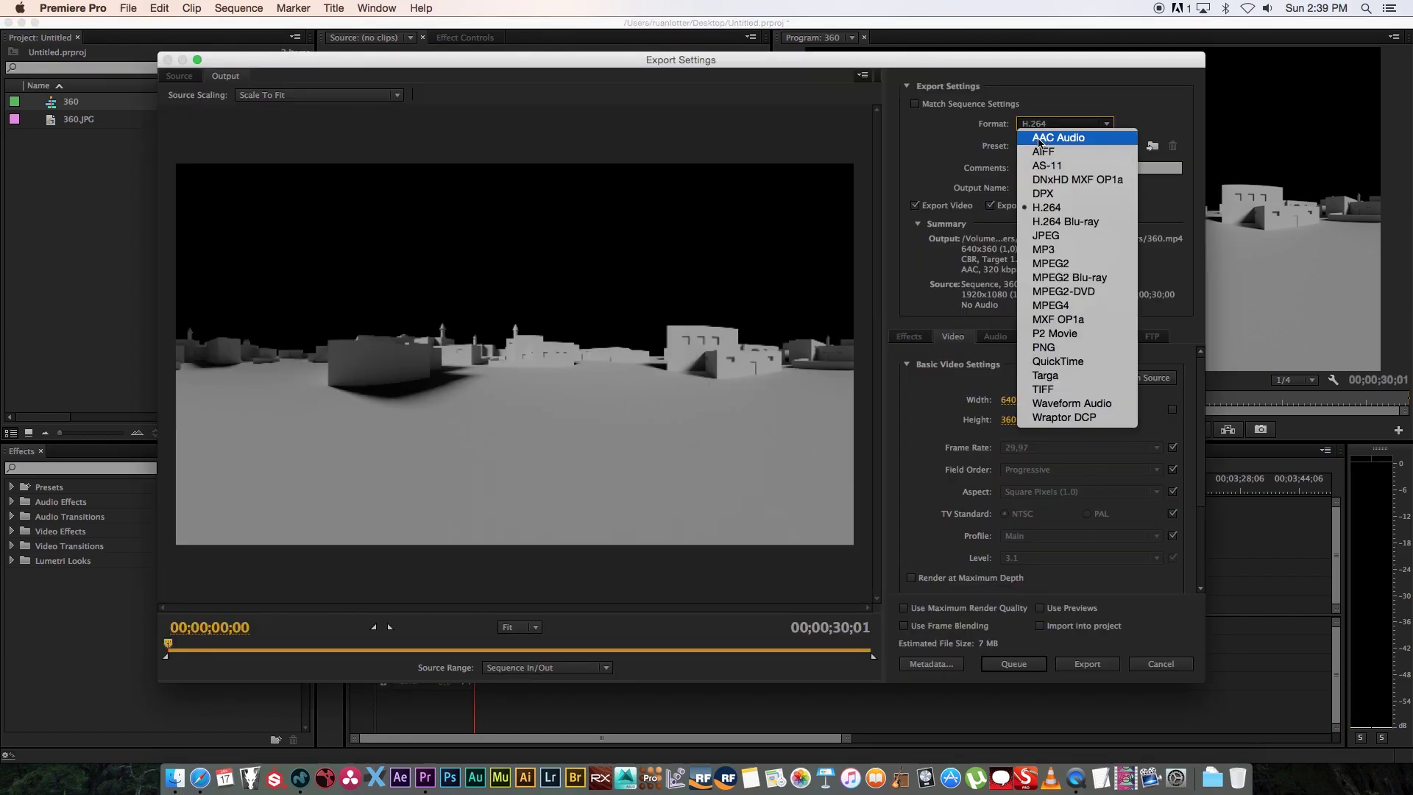
left_click(1045, 211)
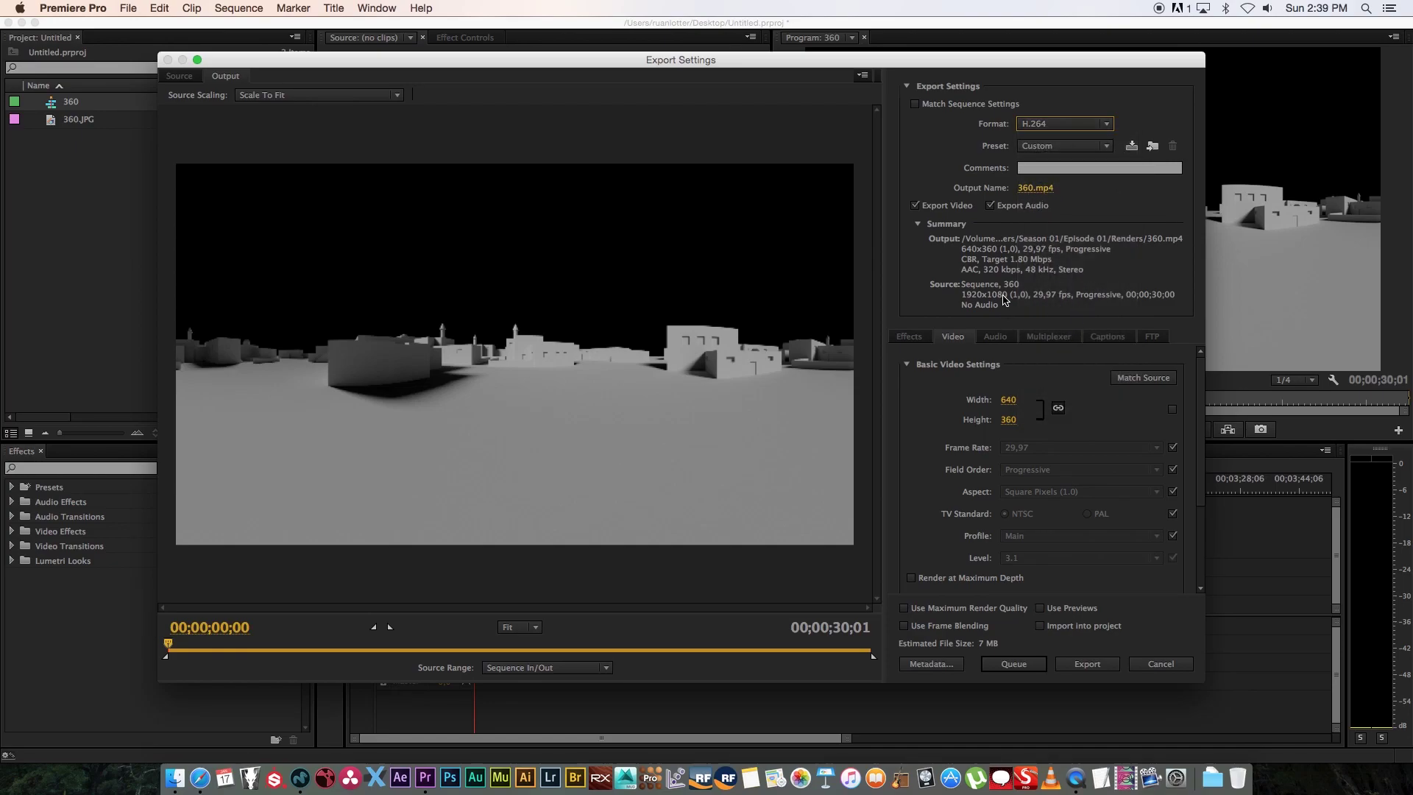
left_click(1034, 188)
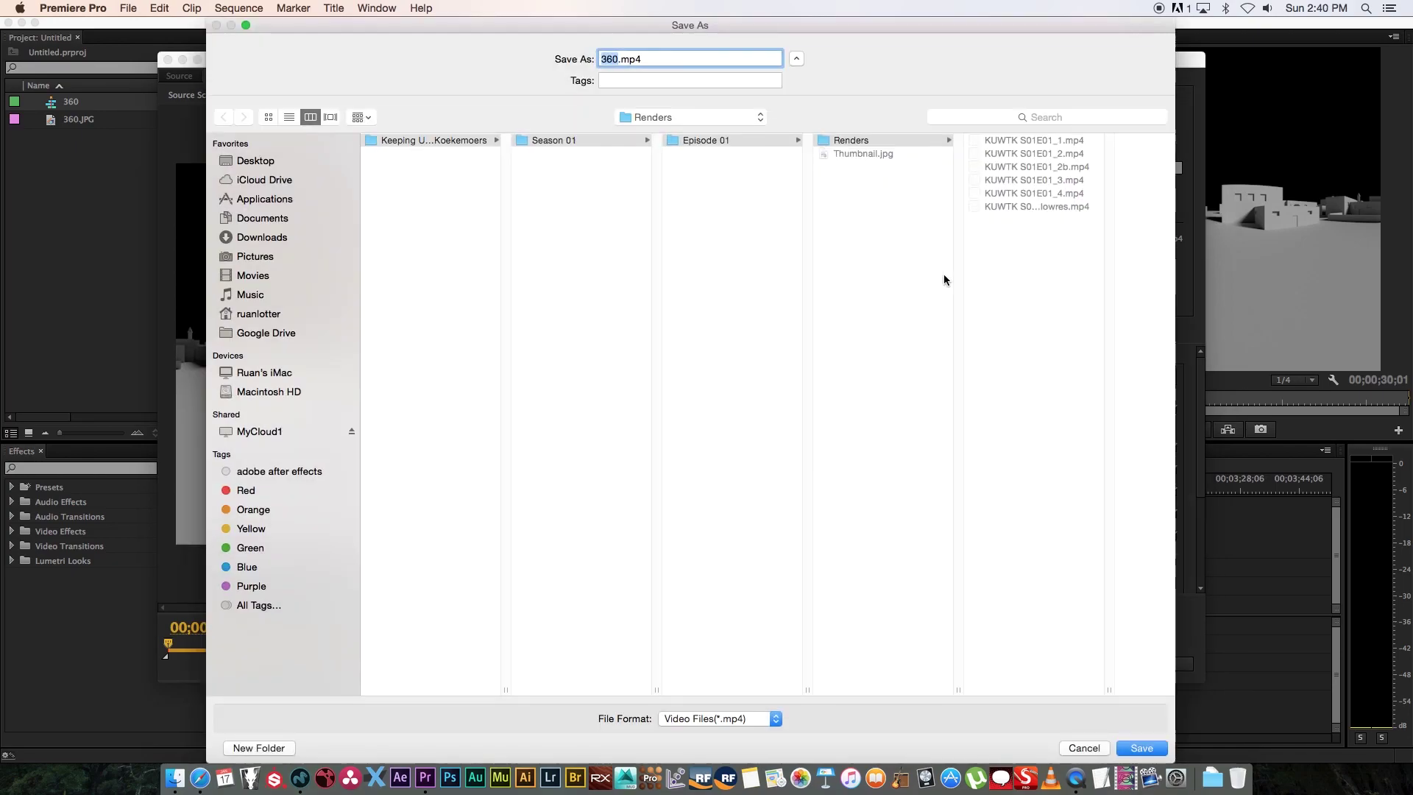
left_click(457, 376)
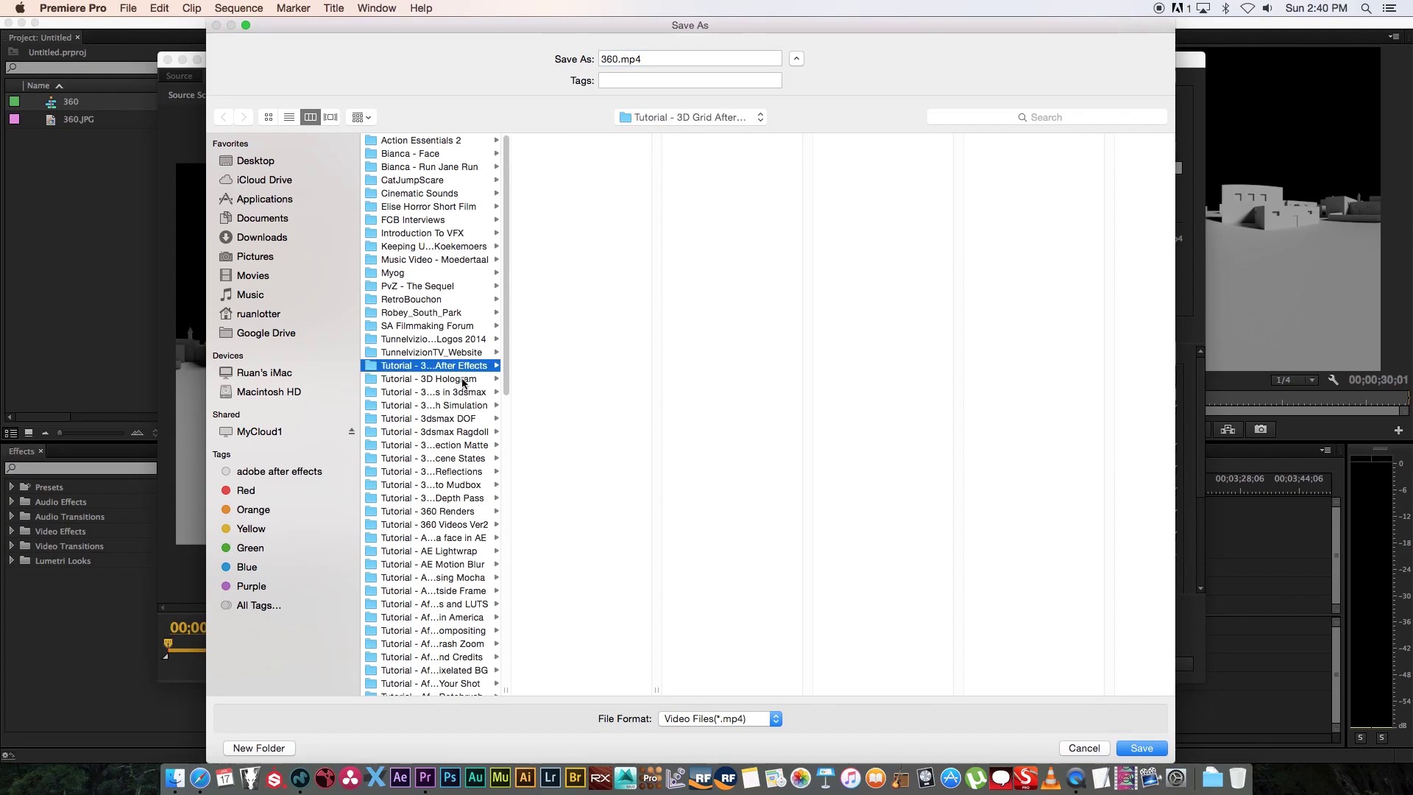
left_click(441, 524)
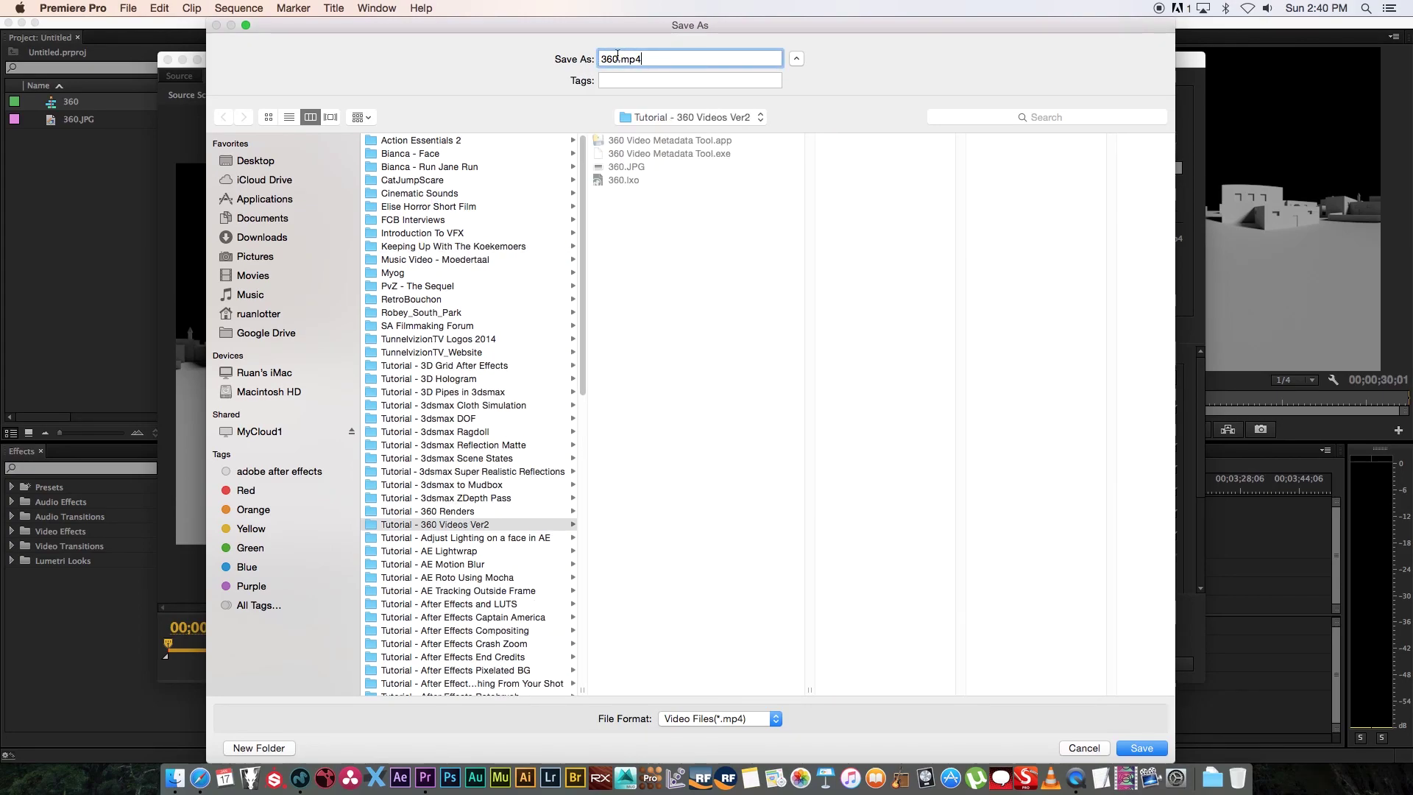
left_click(1141, 747)
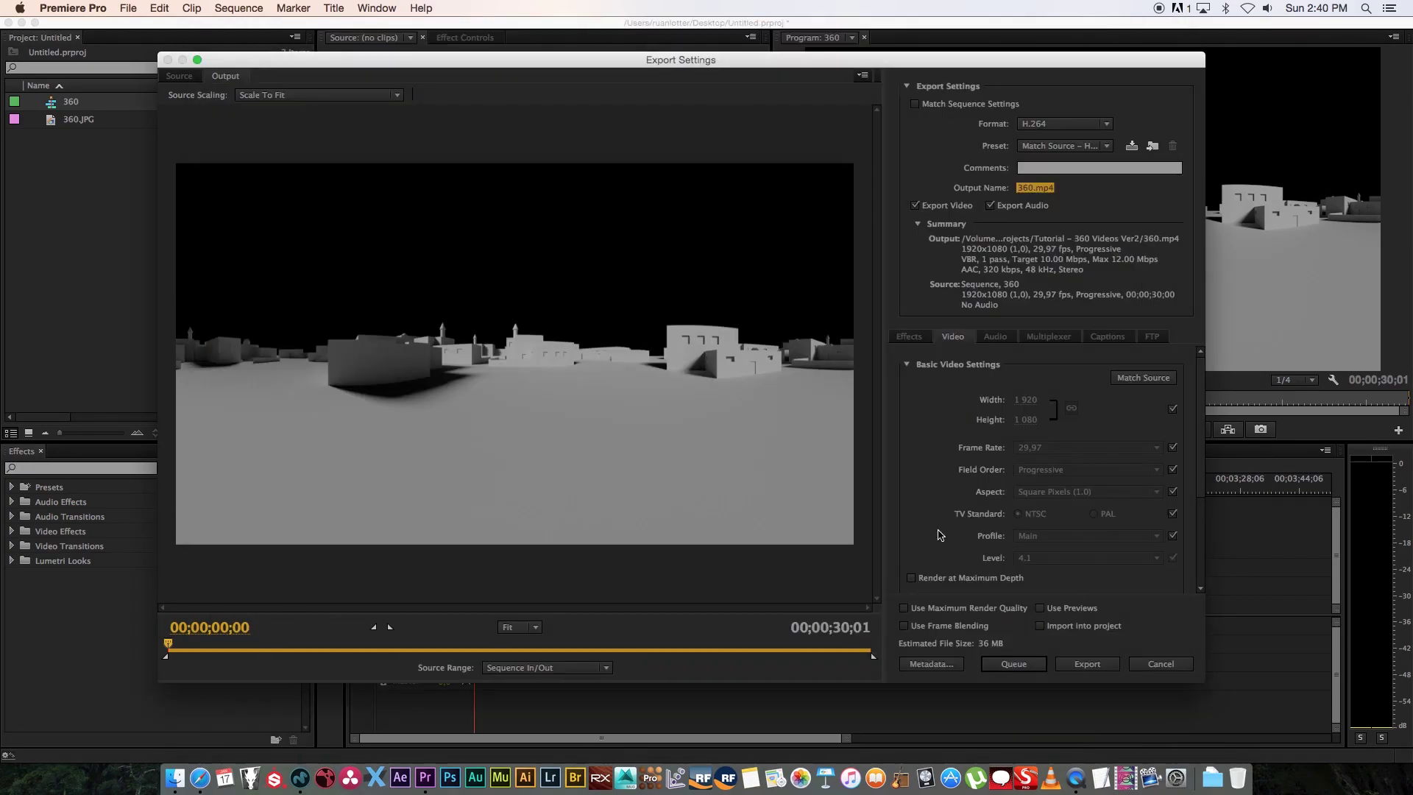
left_click(1080, 665)
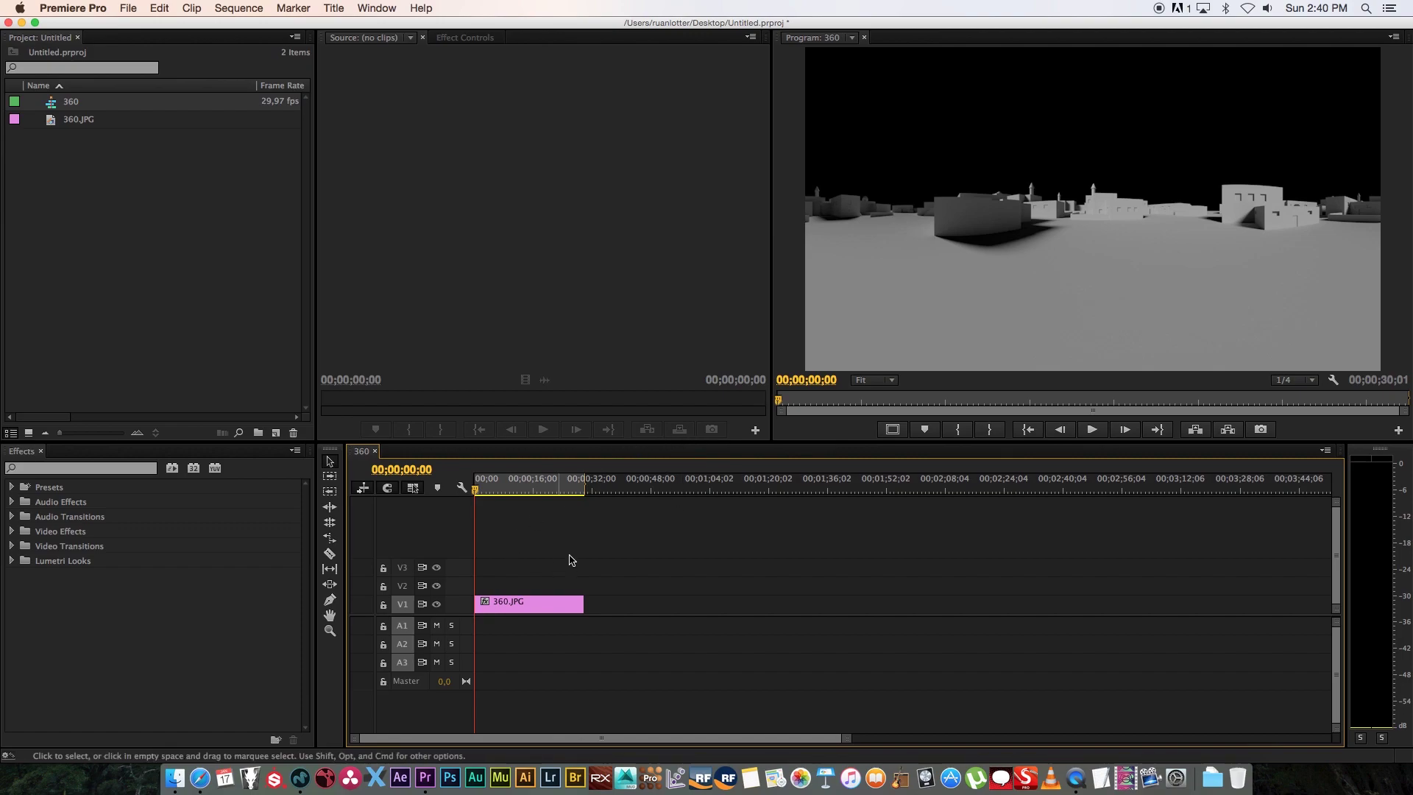
Step: Preview the exported 360.mp4 in Finder with Quick Look
left_click(174, 777)
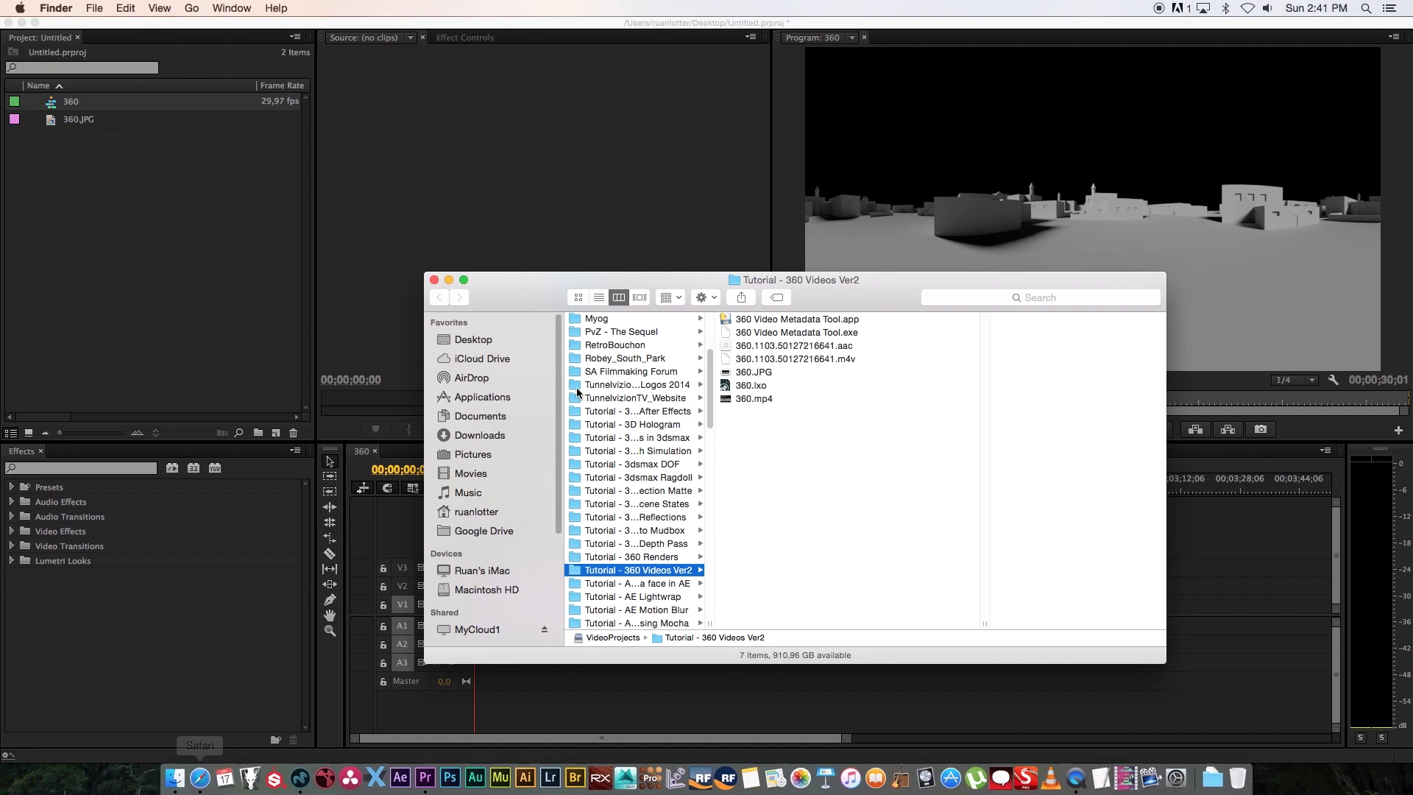
left_click(756, 399)
key("space")
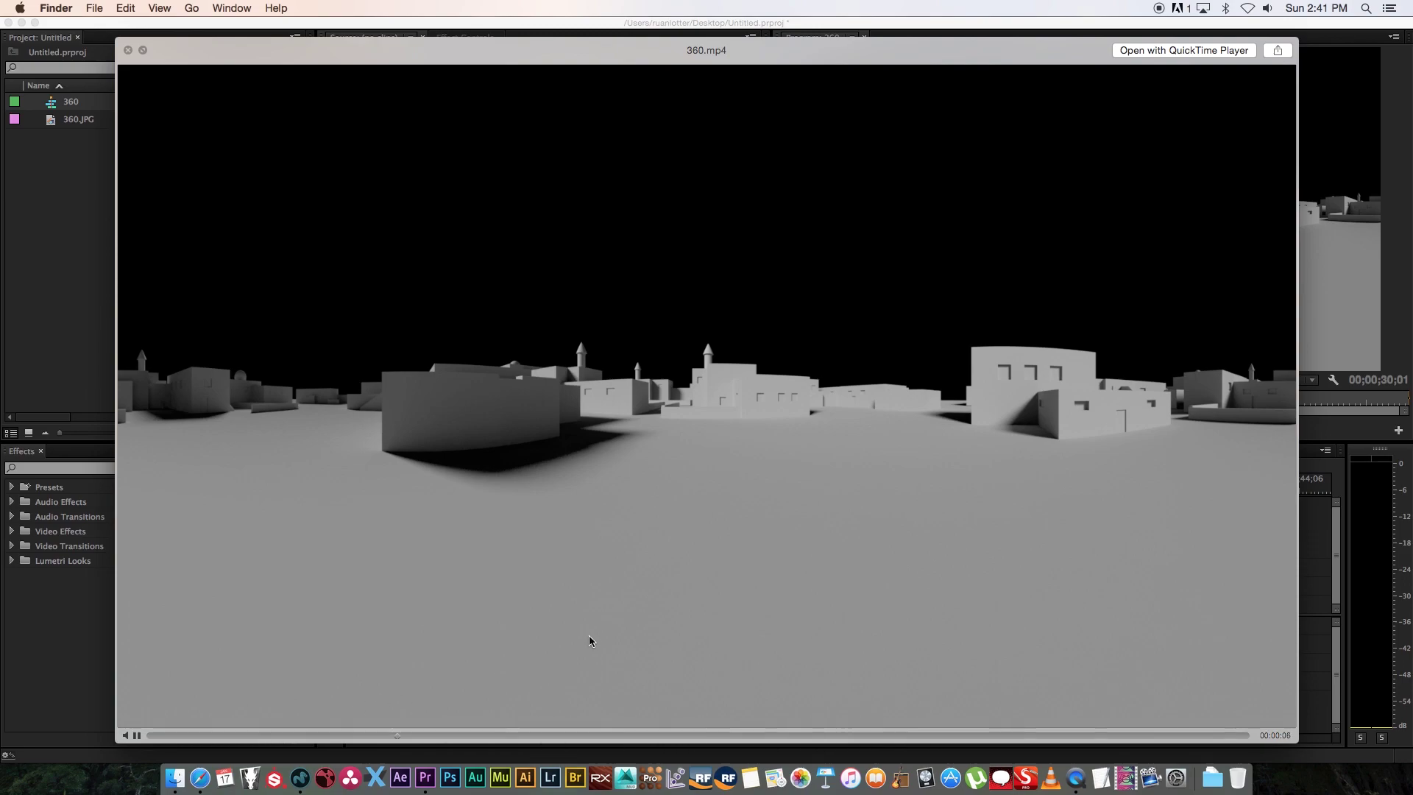
key("space")
Step: Quit Premiere Pro without saving the project
left_click(383, 221)
left_click(73, 8)
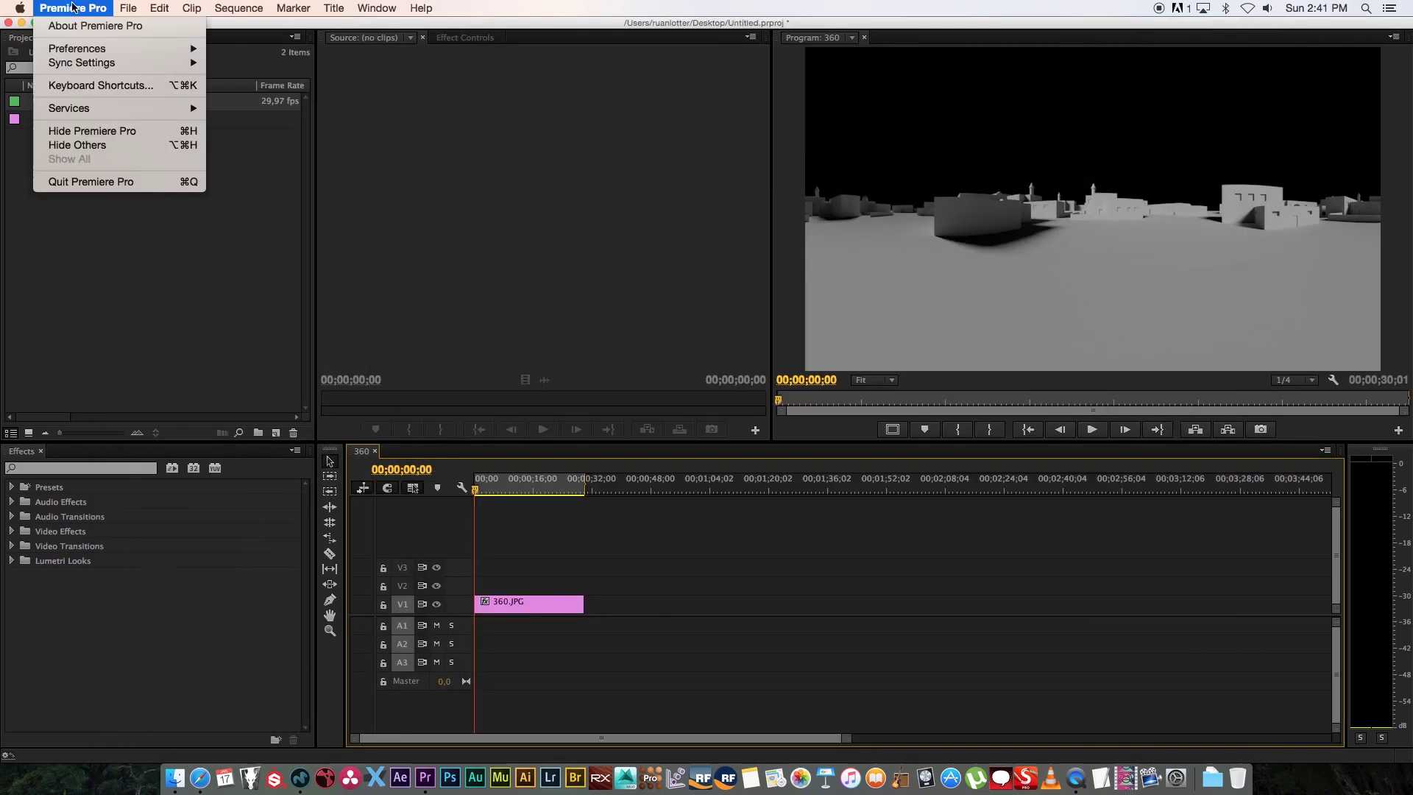
left_click(56, 180)
left_click(708, 408)
Step: Launch 360 Video Metadata Tool.app from the tutorial folder's file list
left_click_drag(876, 291, 763, 302)
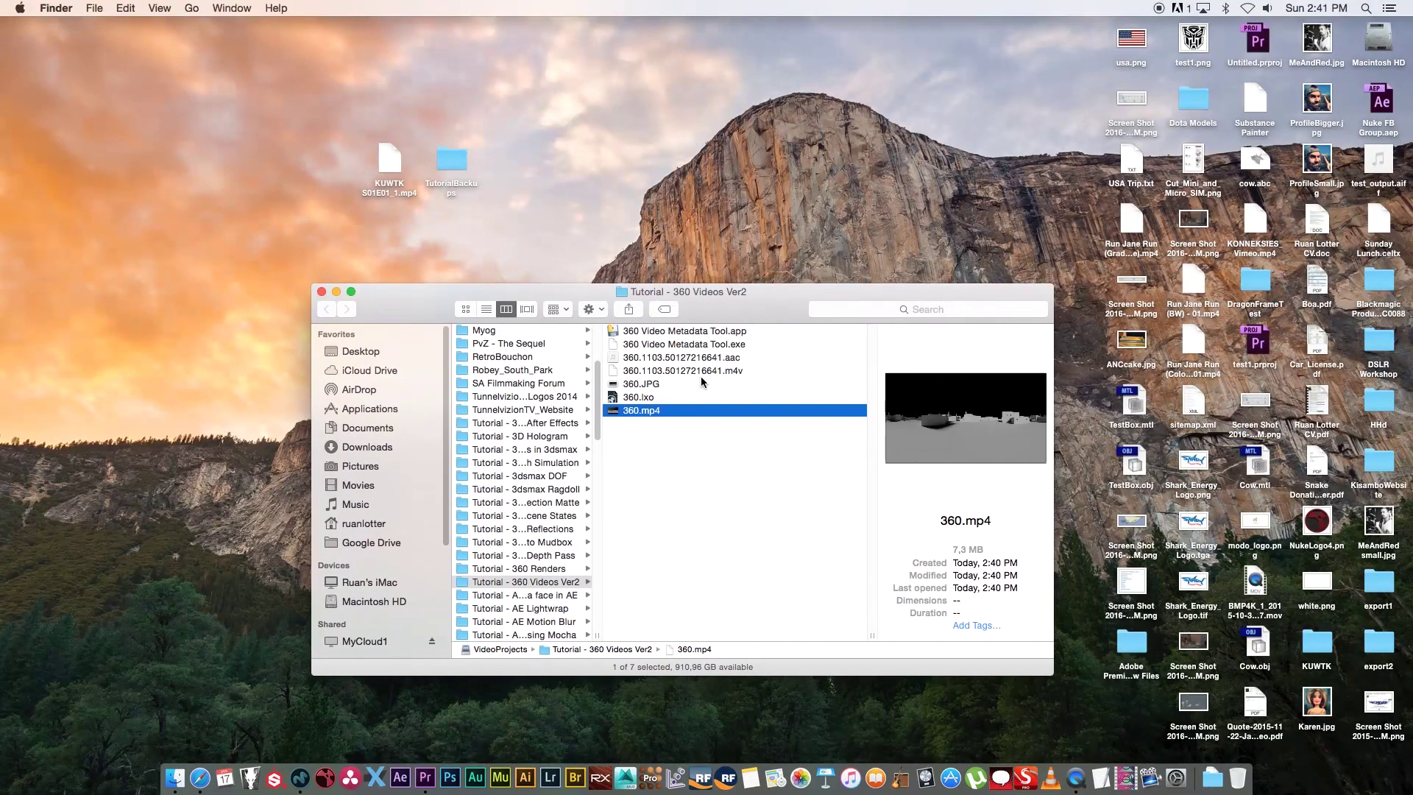
left_click(659, 338)
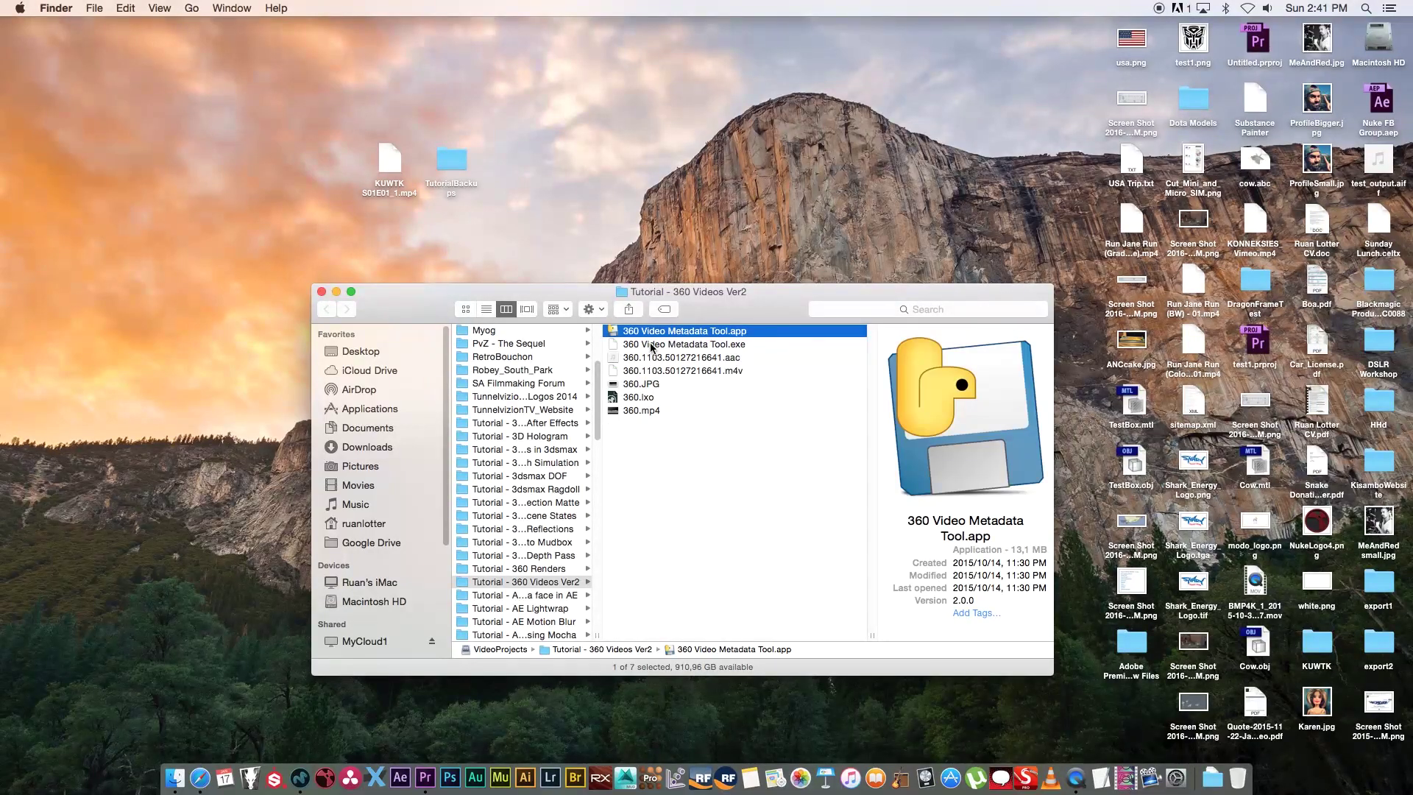
left_click(739, 345)
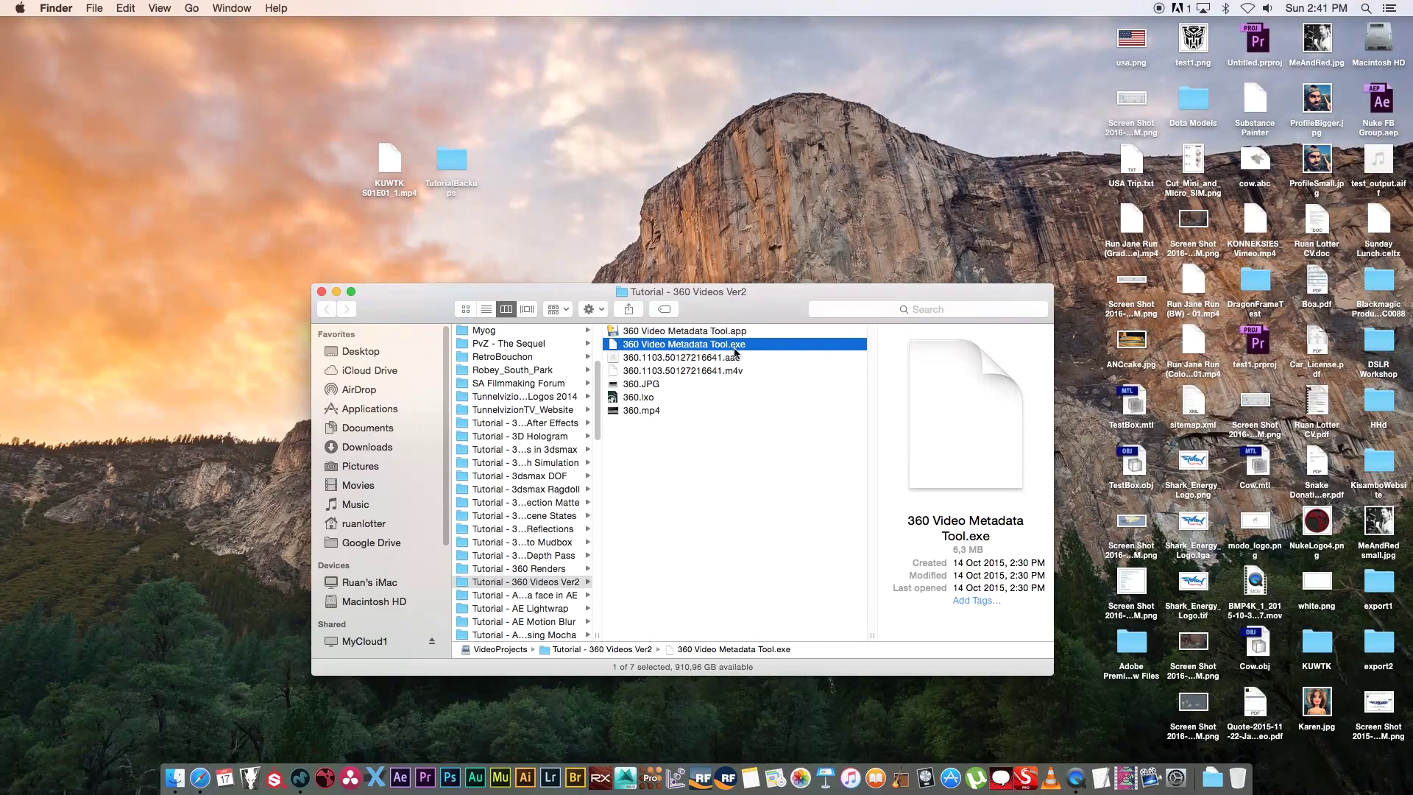
key("Up")
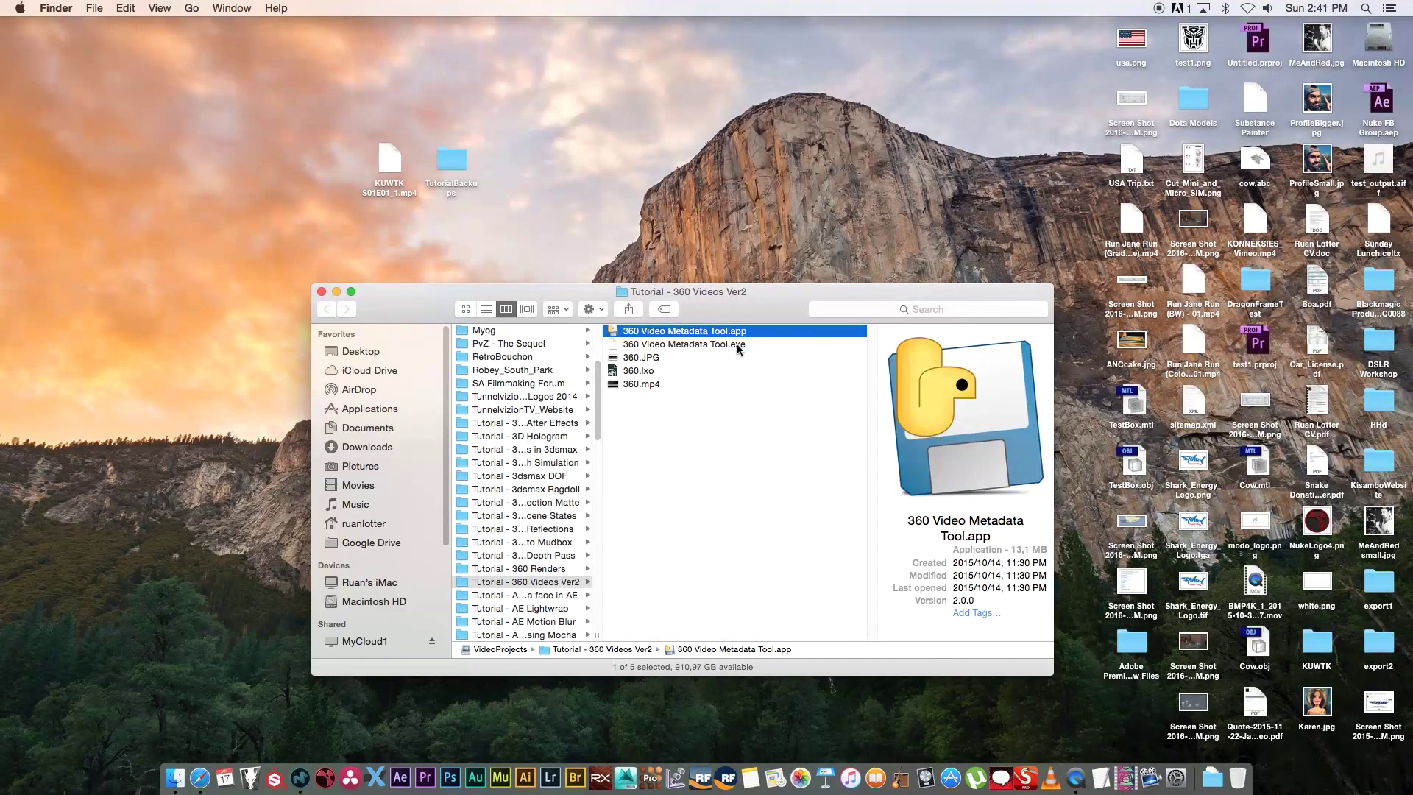
double_click(617, 333)
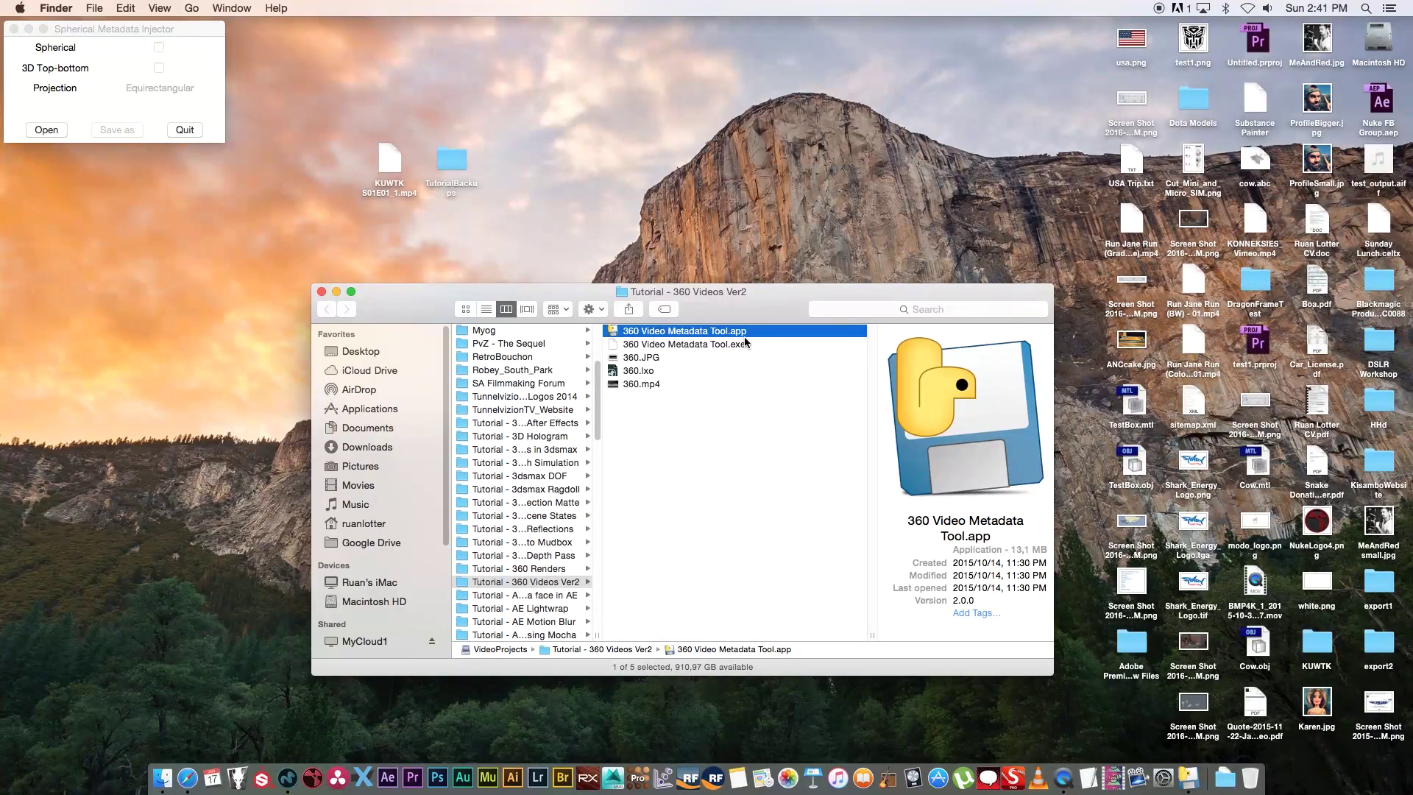
Step: Load 360.mp4 from the Tutorial - 360 Videos Ver2 folder into the injector
left_click_drag(121, 26, 680, 101)
left_click(605, 206)
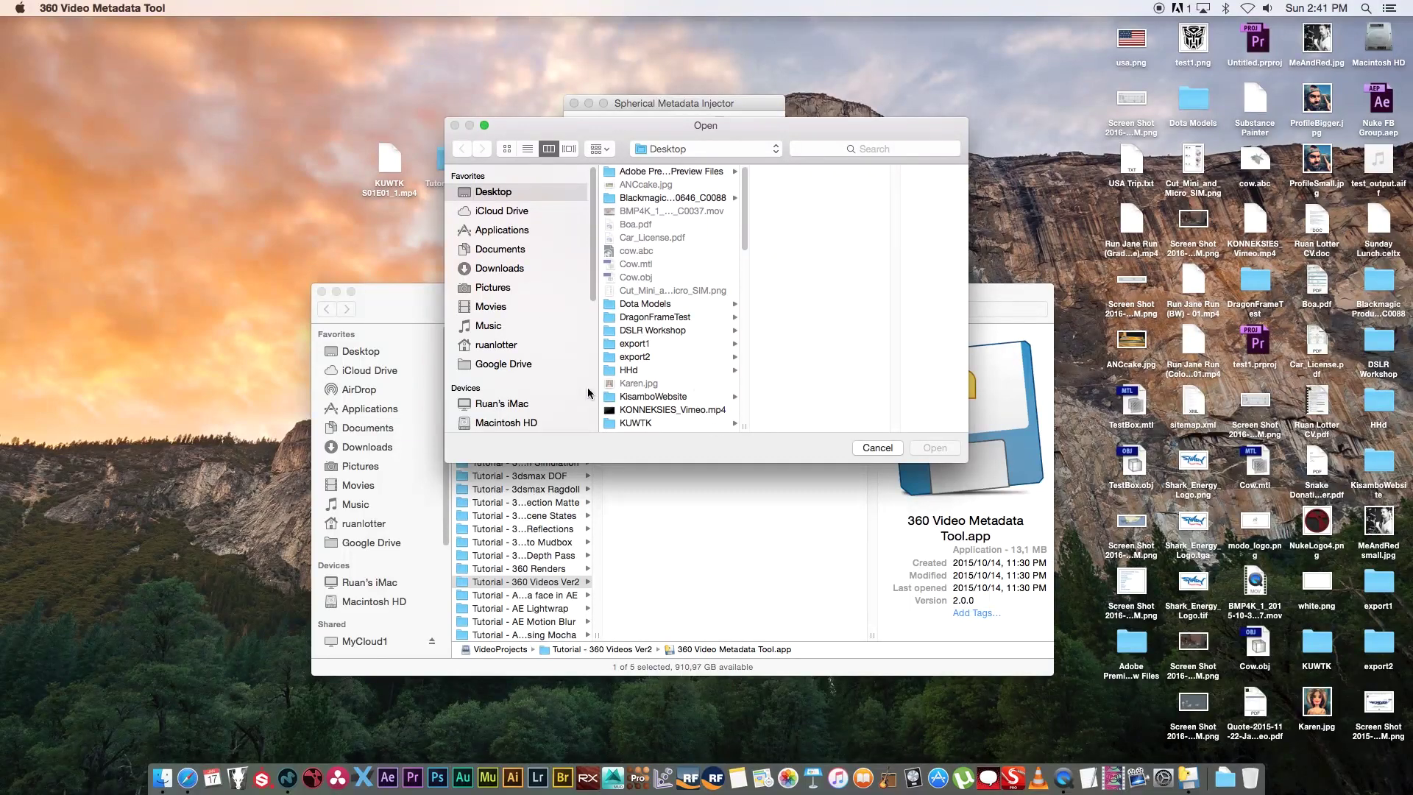
left_click(735, 150)
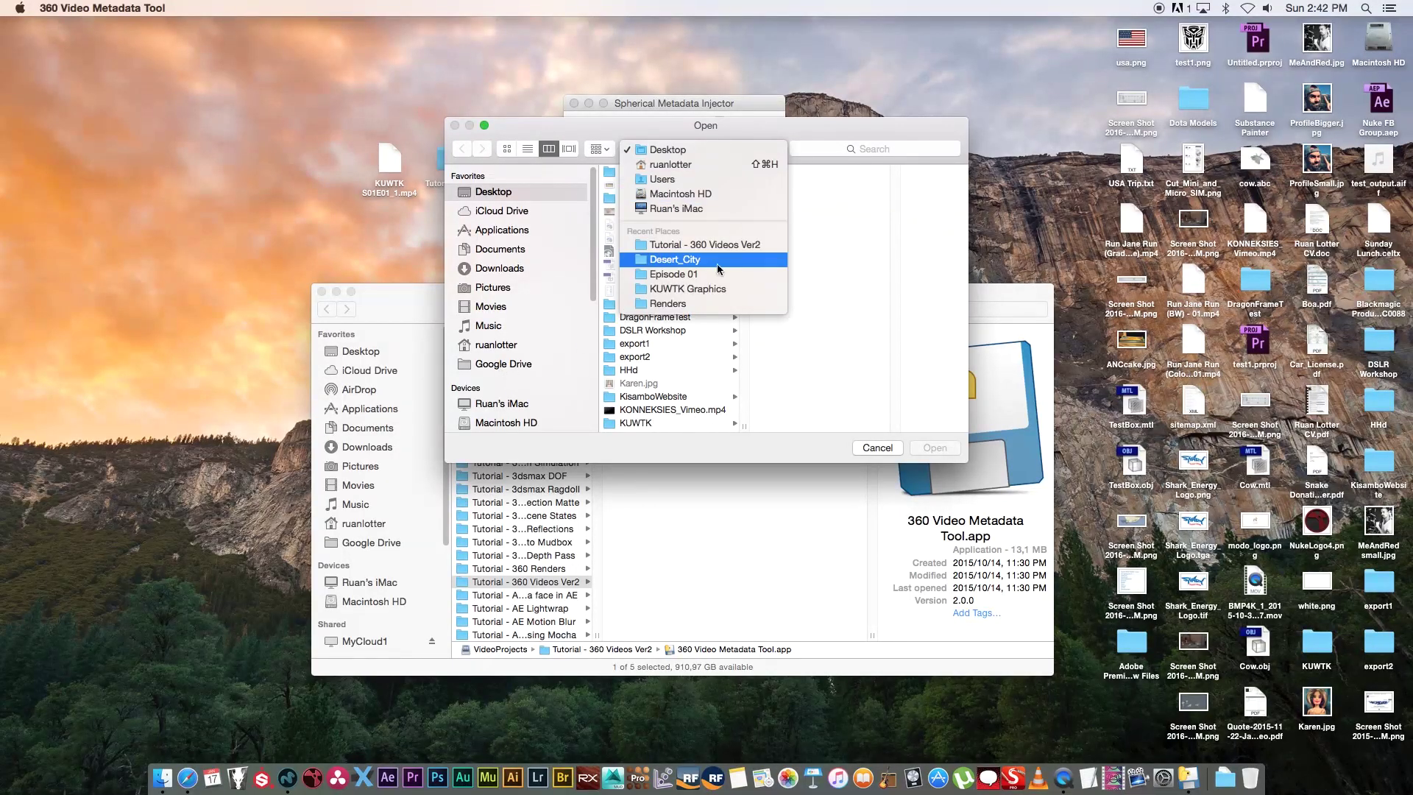
left_click(762, 243)
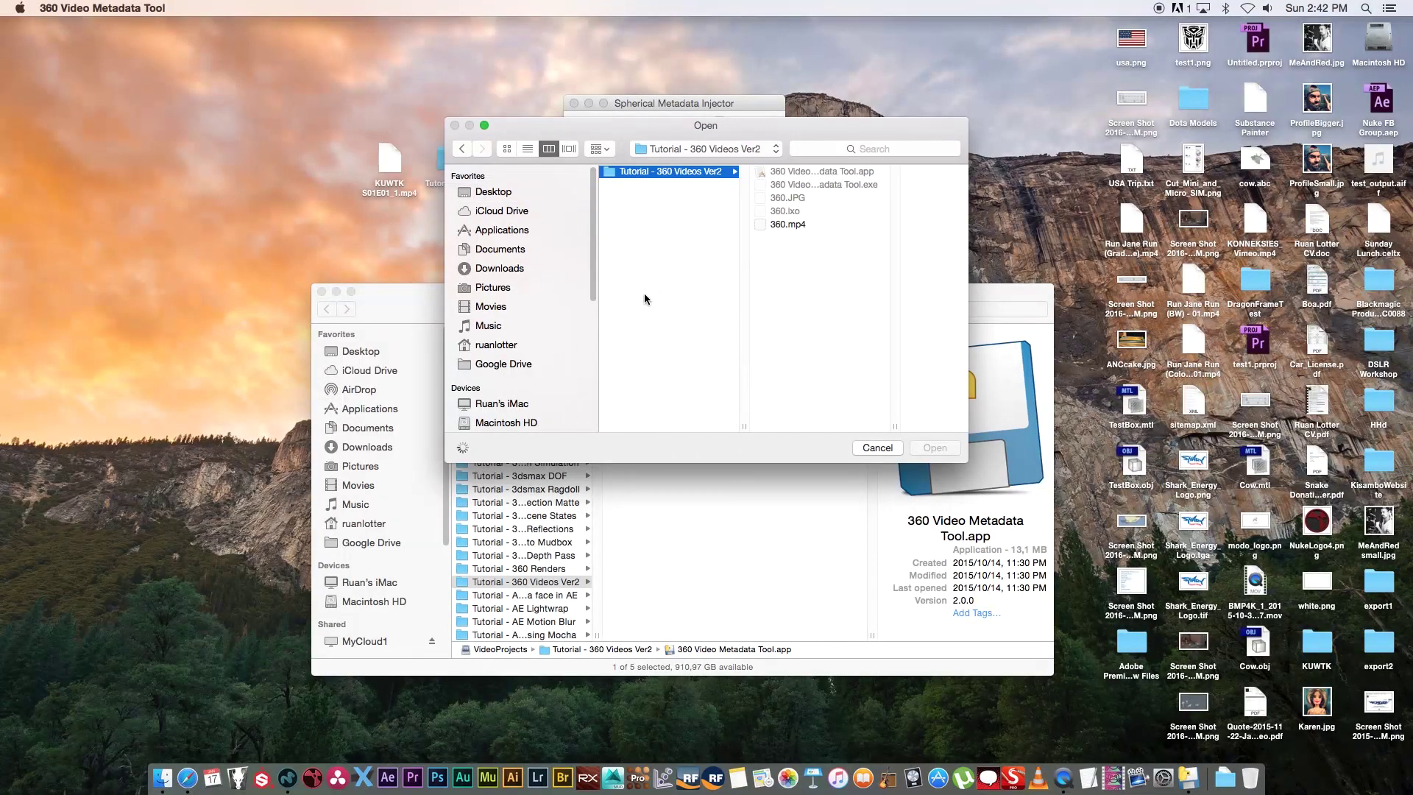
left_click(783, 226)
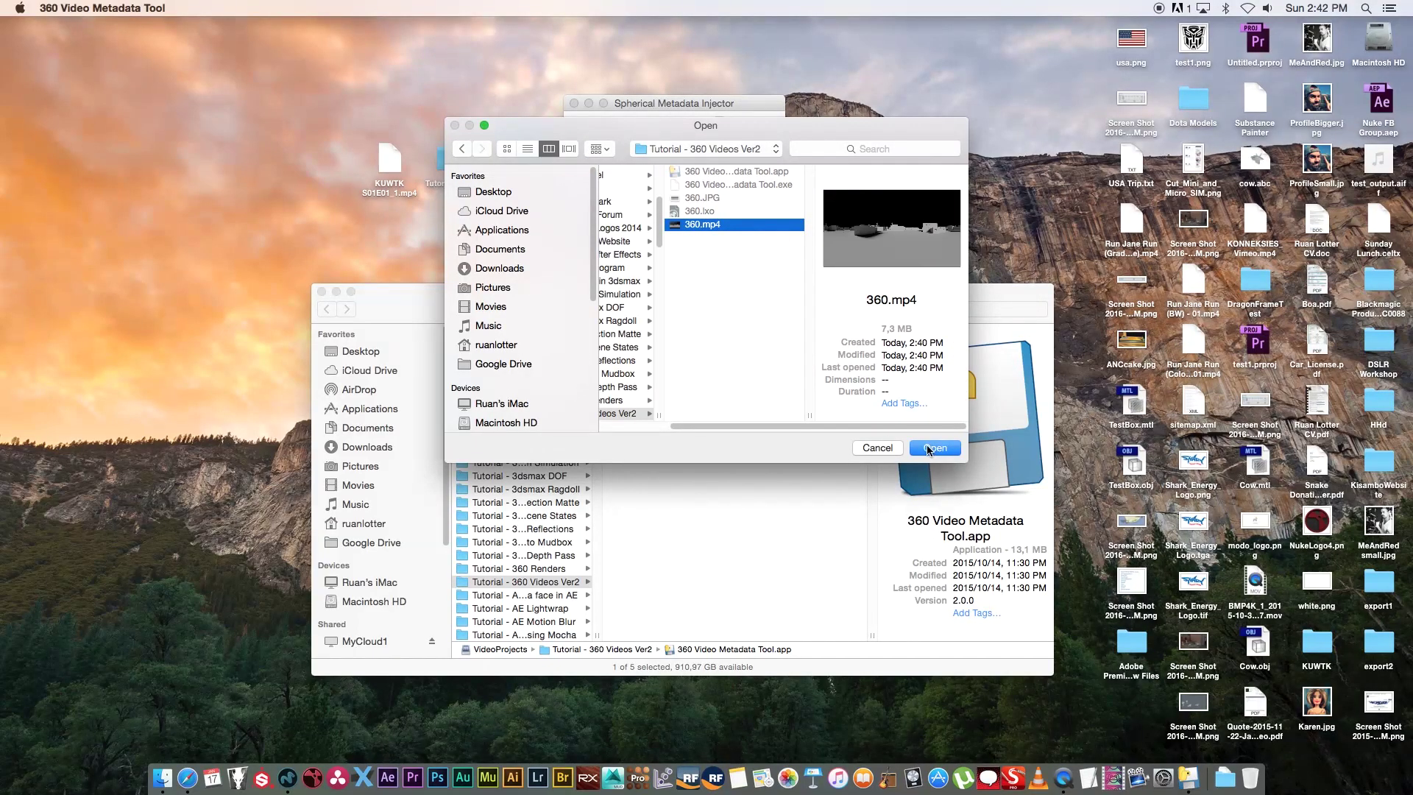
key("Return")
Step: Tick Spherical and save the injected copy as 360_injected.mp4
left_click_drag(647, 95, 603, 91)
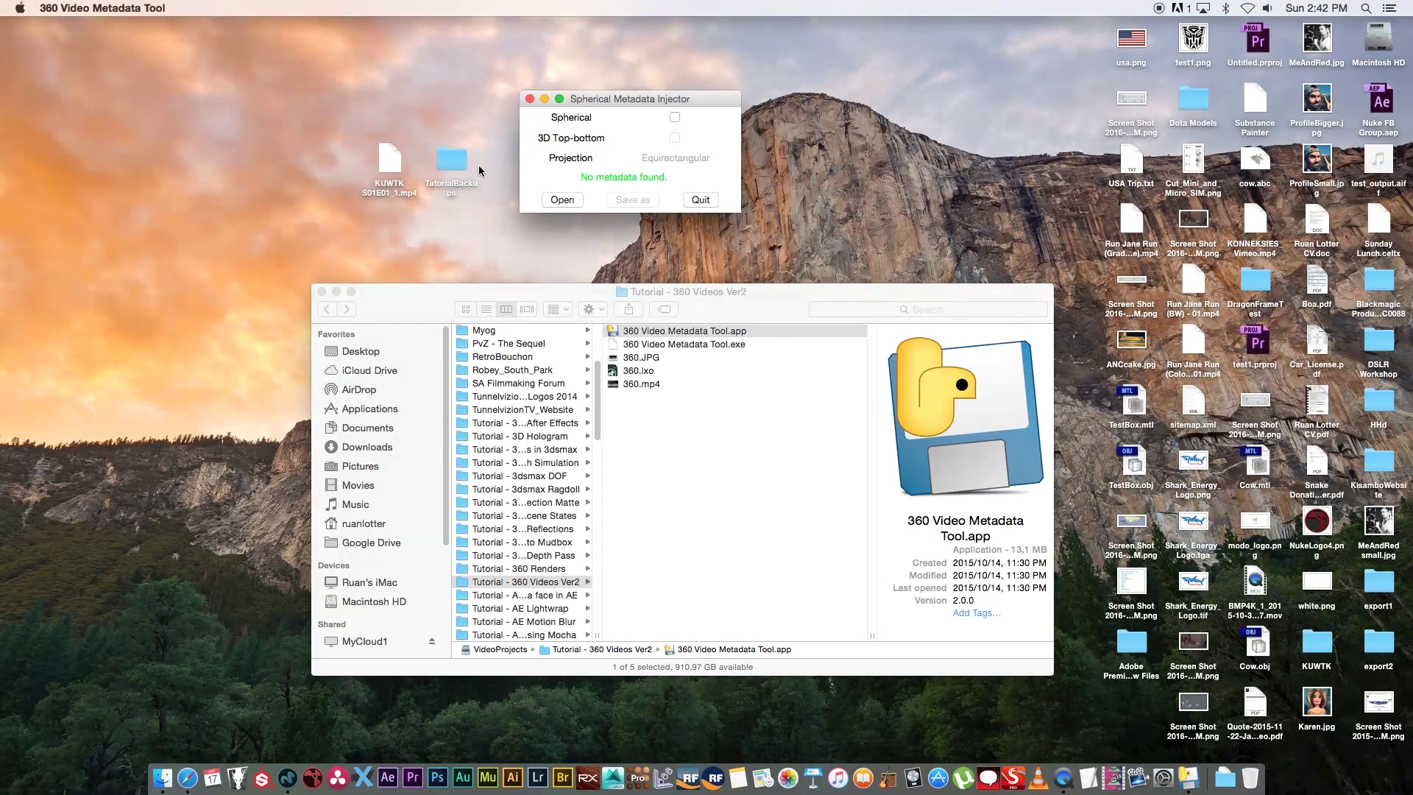
left_click(673, 118)
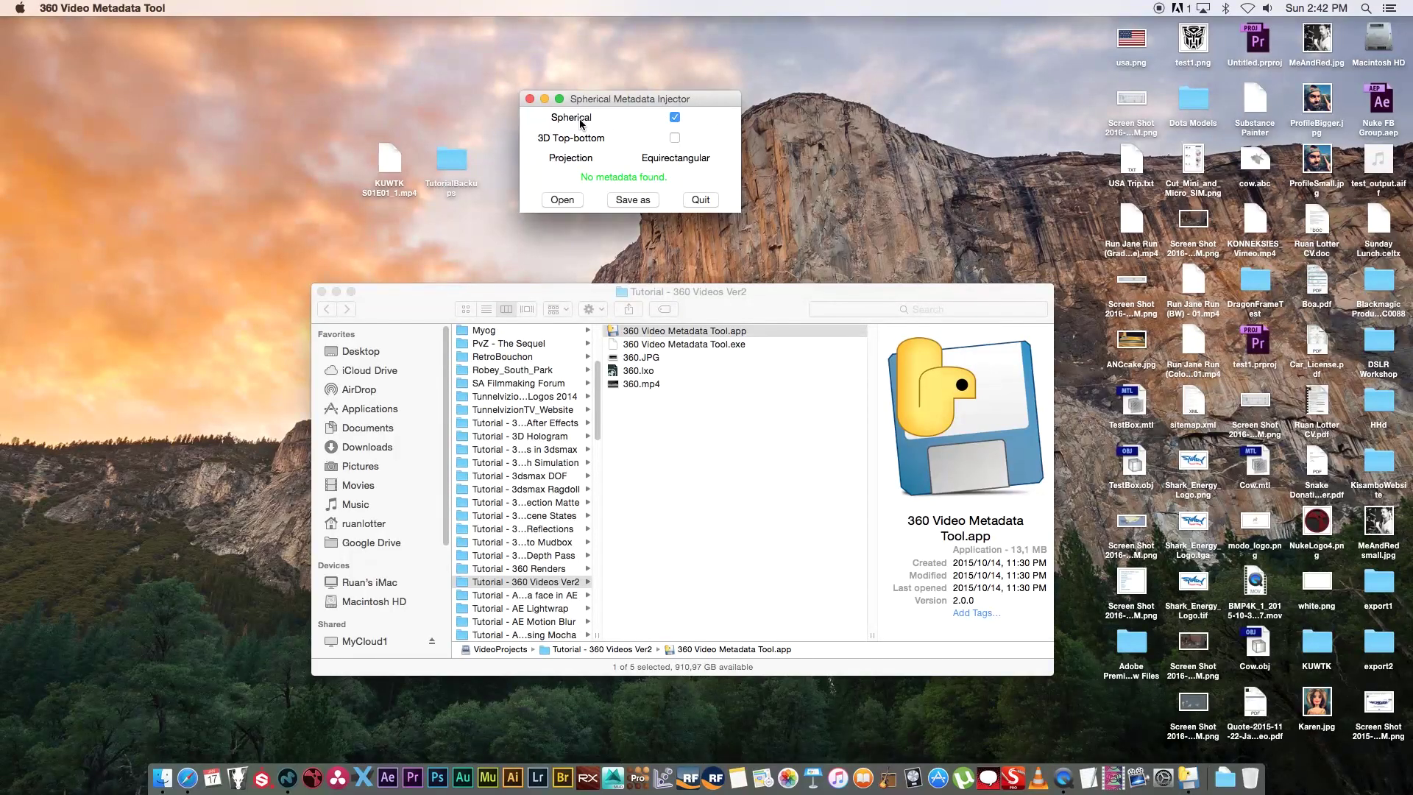
left_click_drag(702, 102, 672, 90)
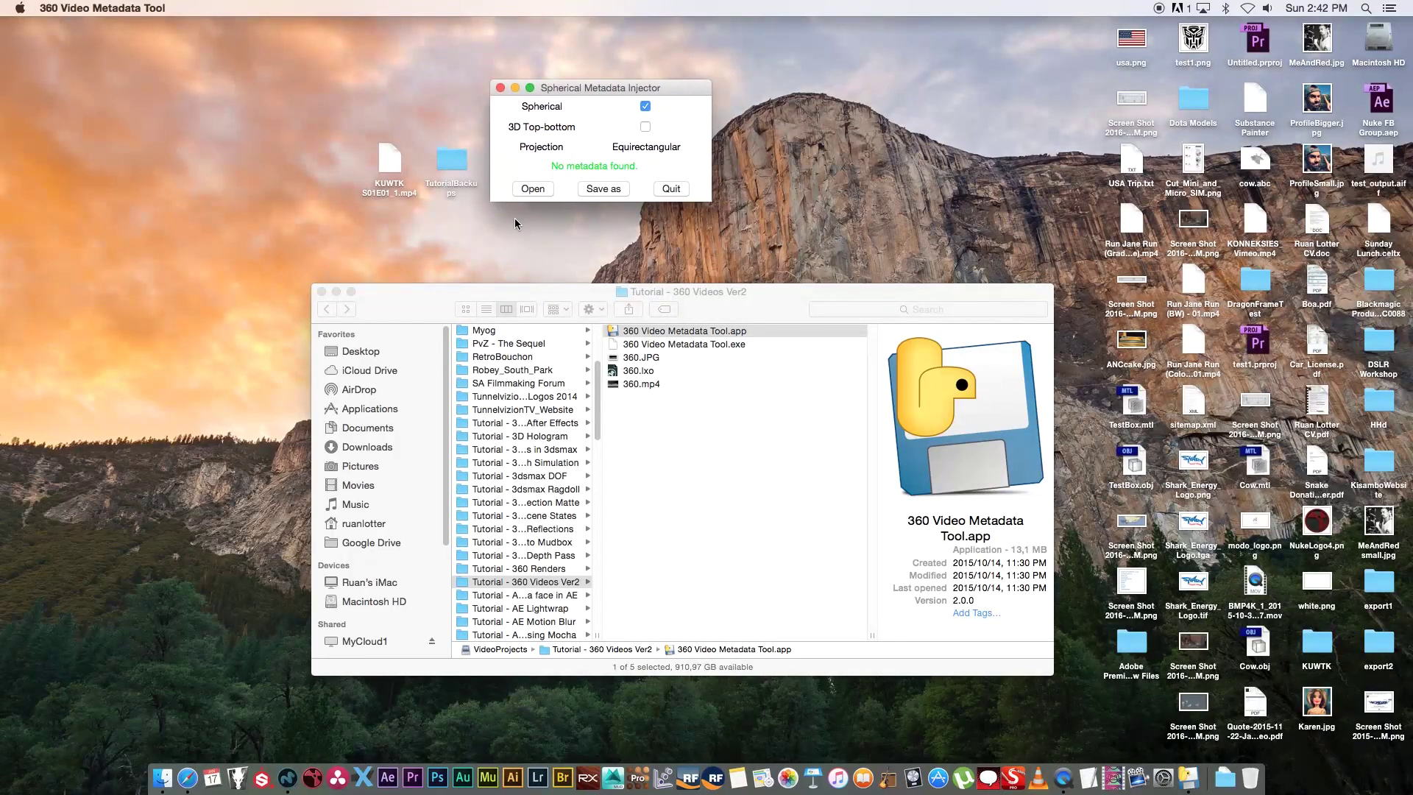
left_click(605, 189)
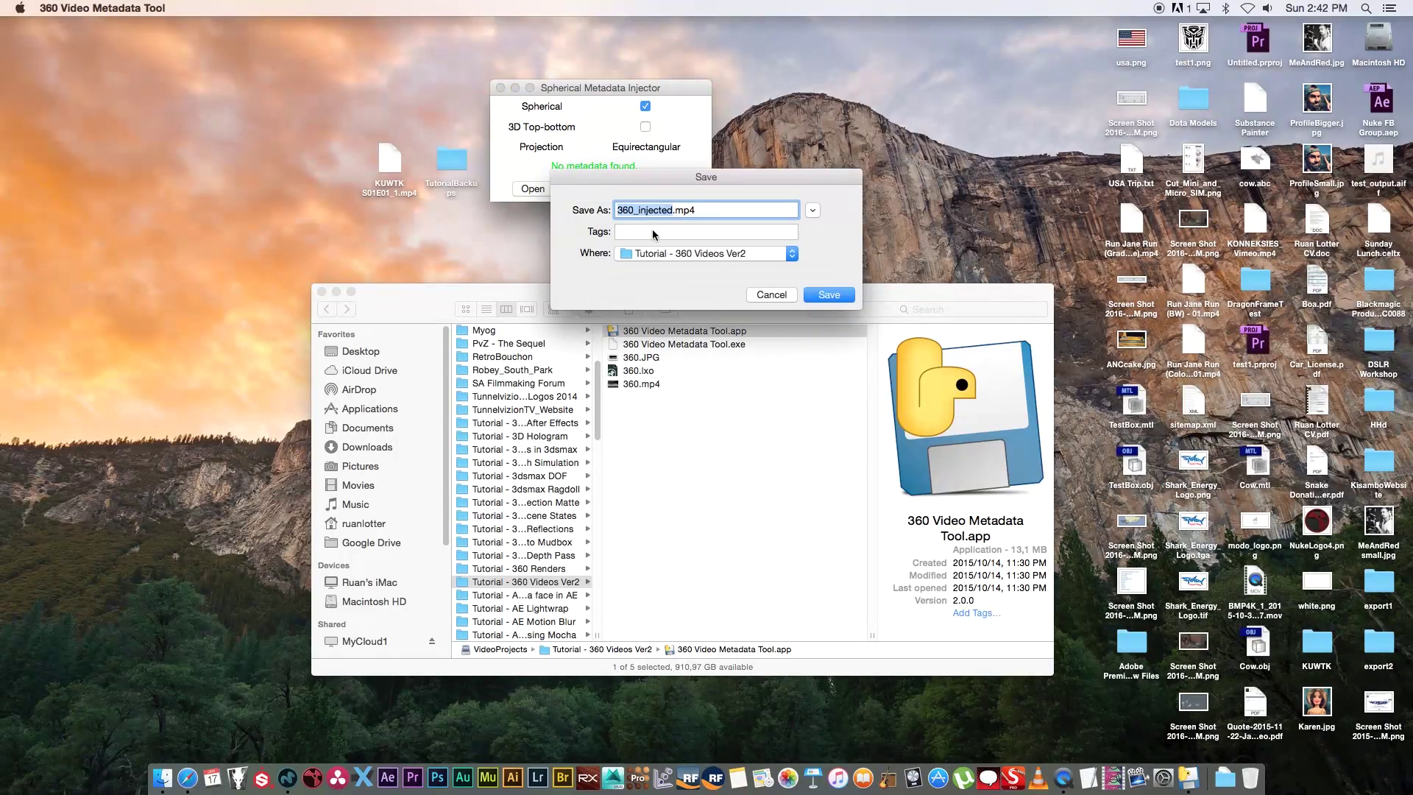
left_click(629, 212)
left_click(828, 296)
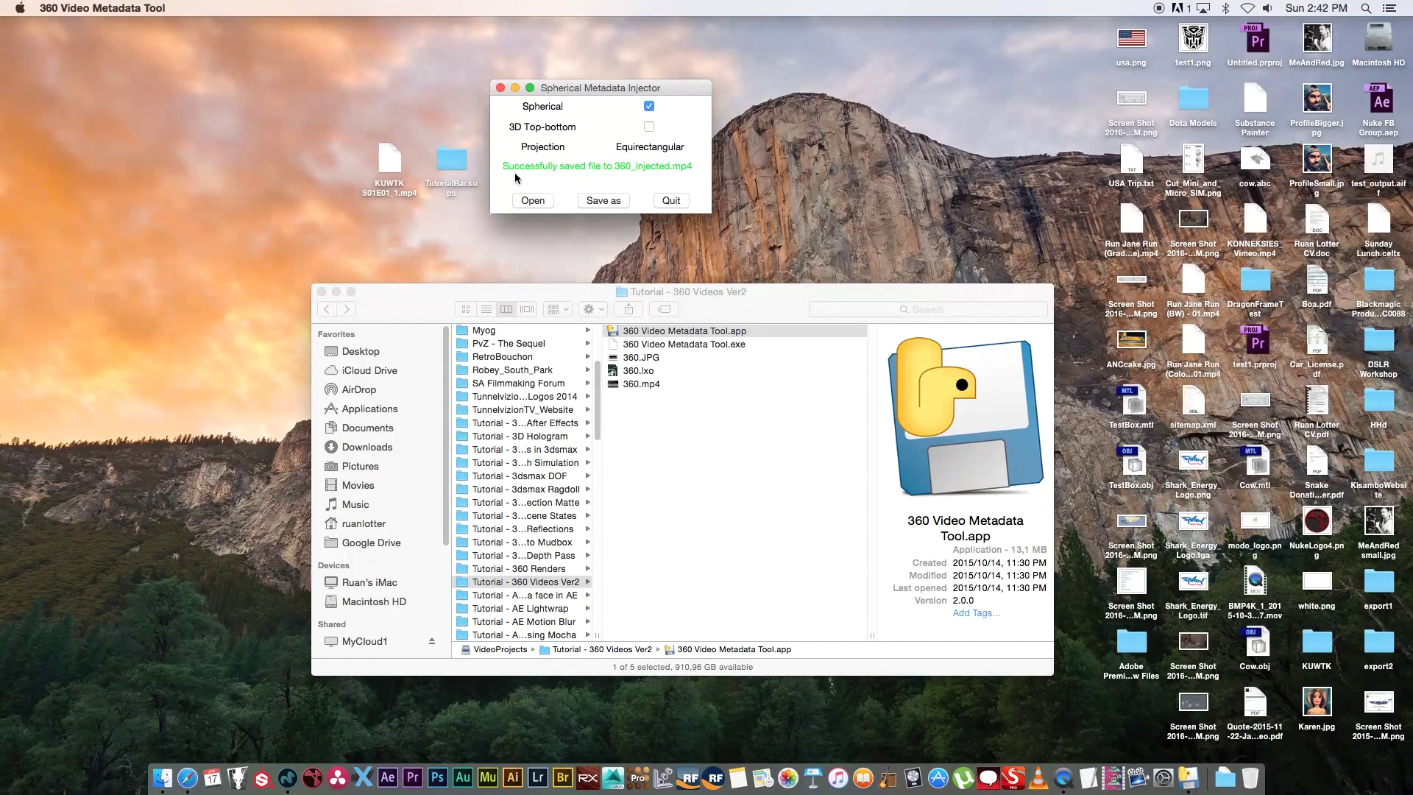
Step: Close the injector and Quick Look preview 360_injected.mp4 in the Finder folder
left_click(501, 87)
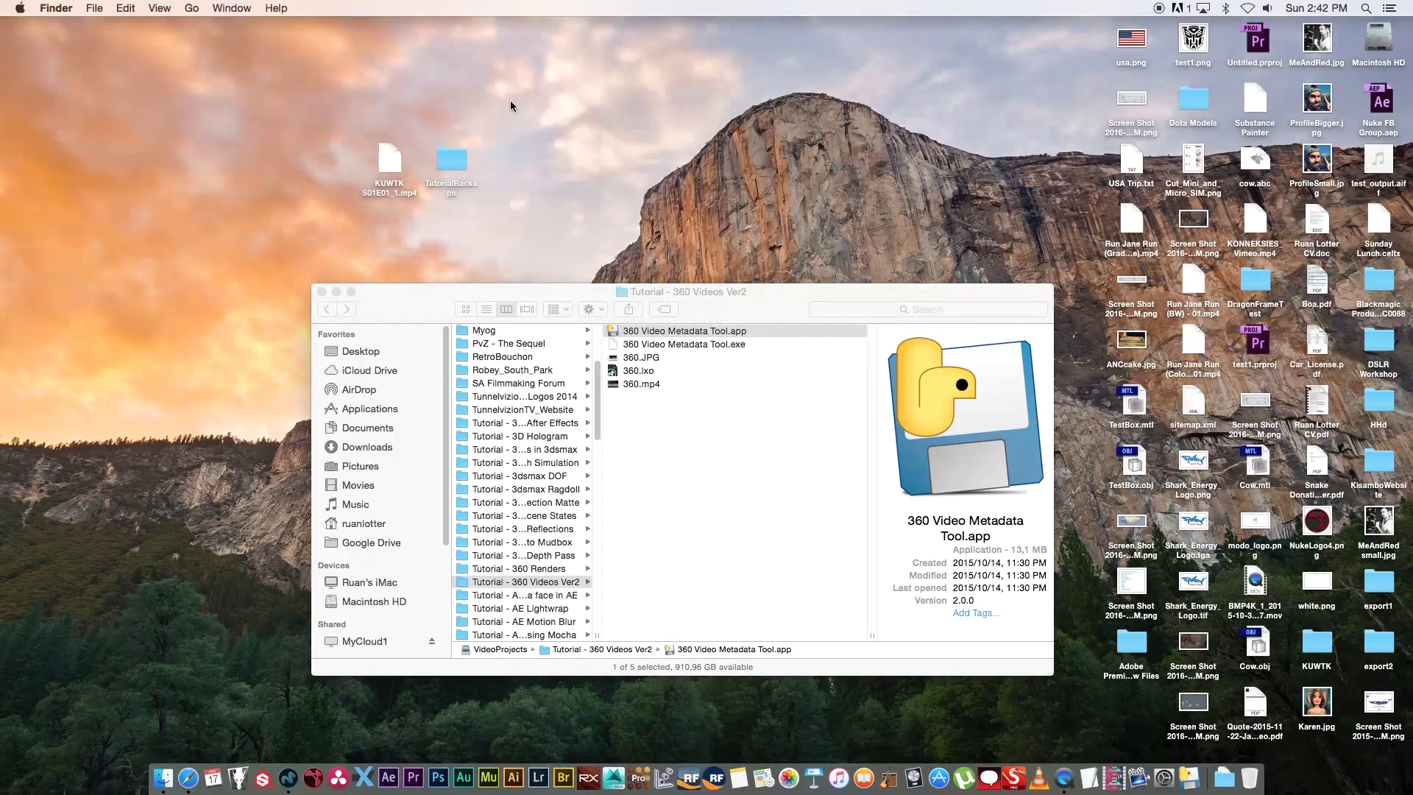
left_click(708, 440)
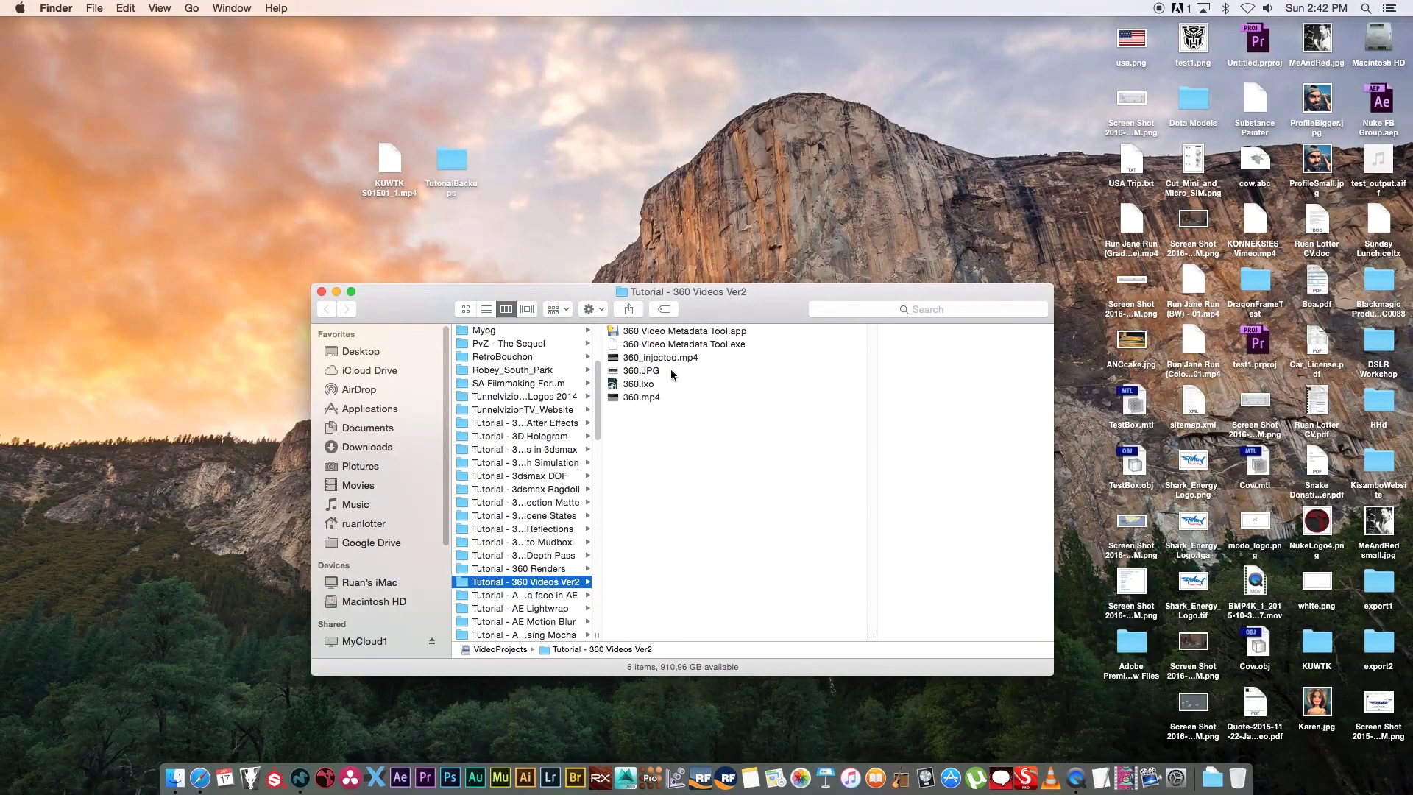
left_click(674, 359)
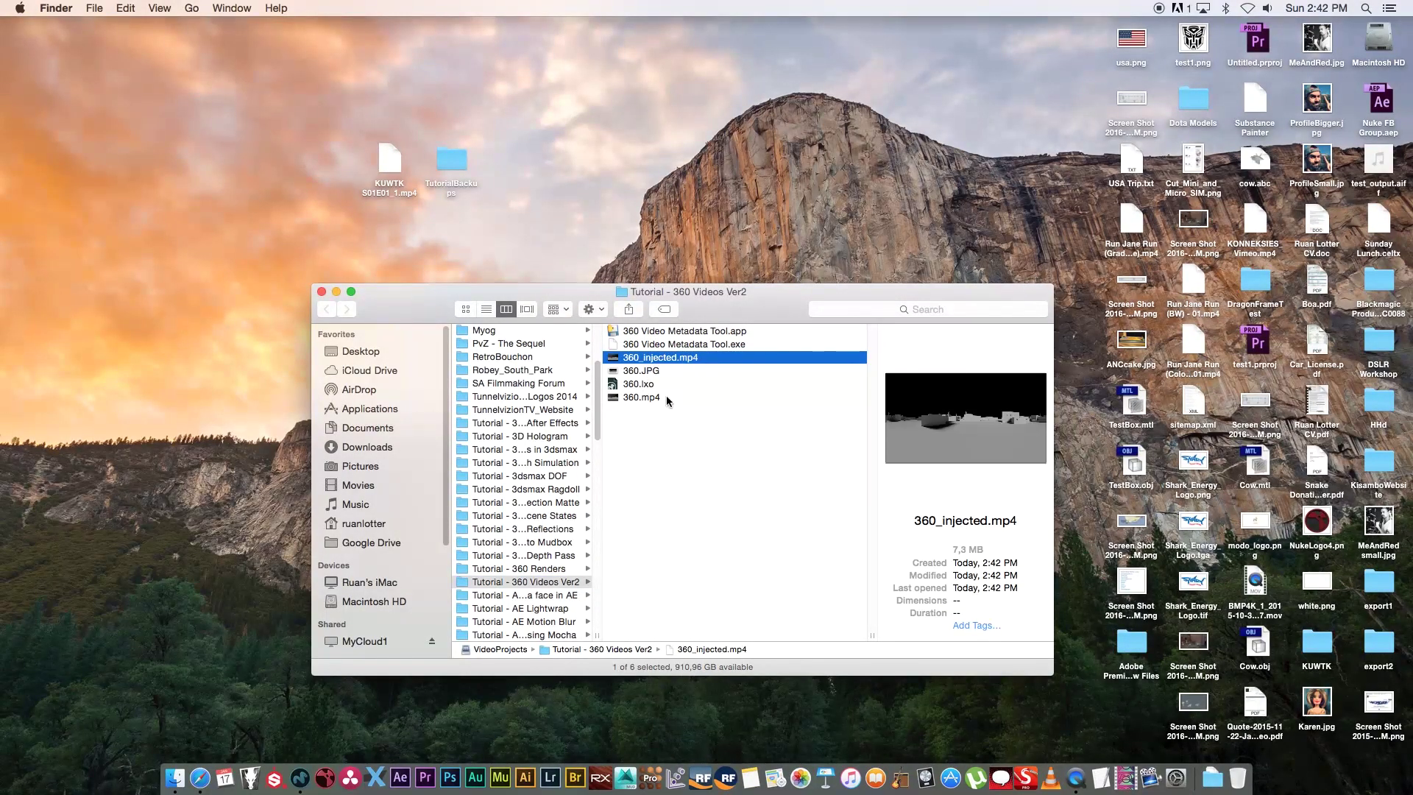
key("space")
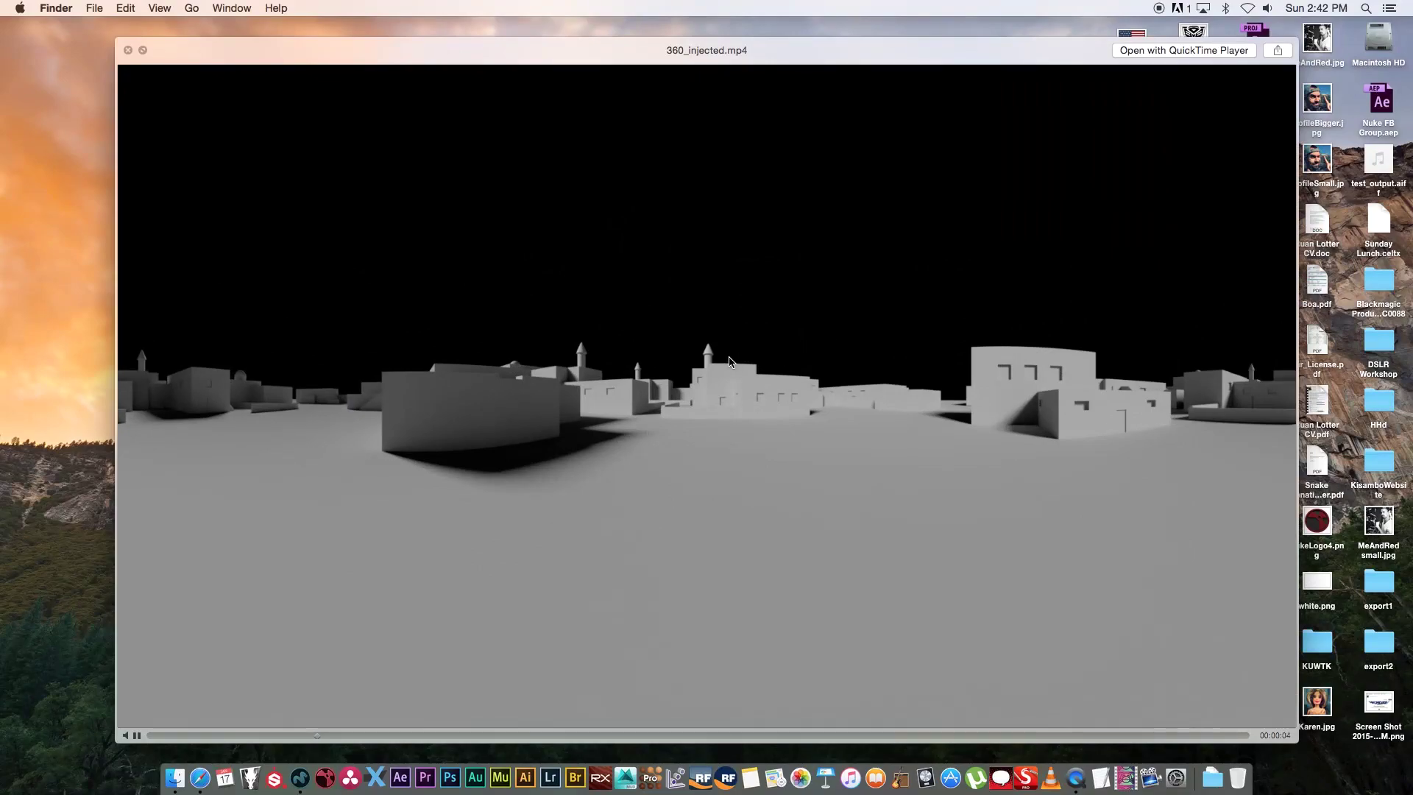
key("space")
left_click(684, 458)
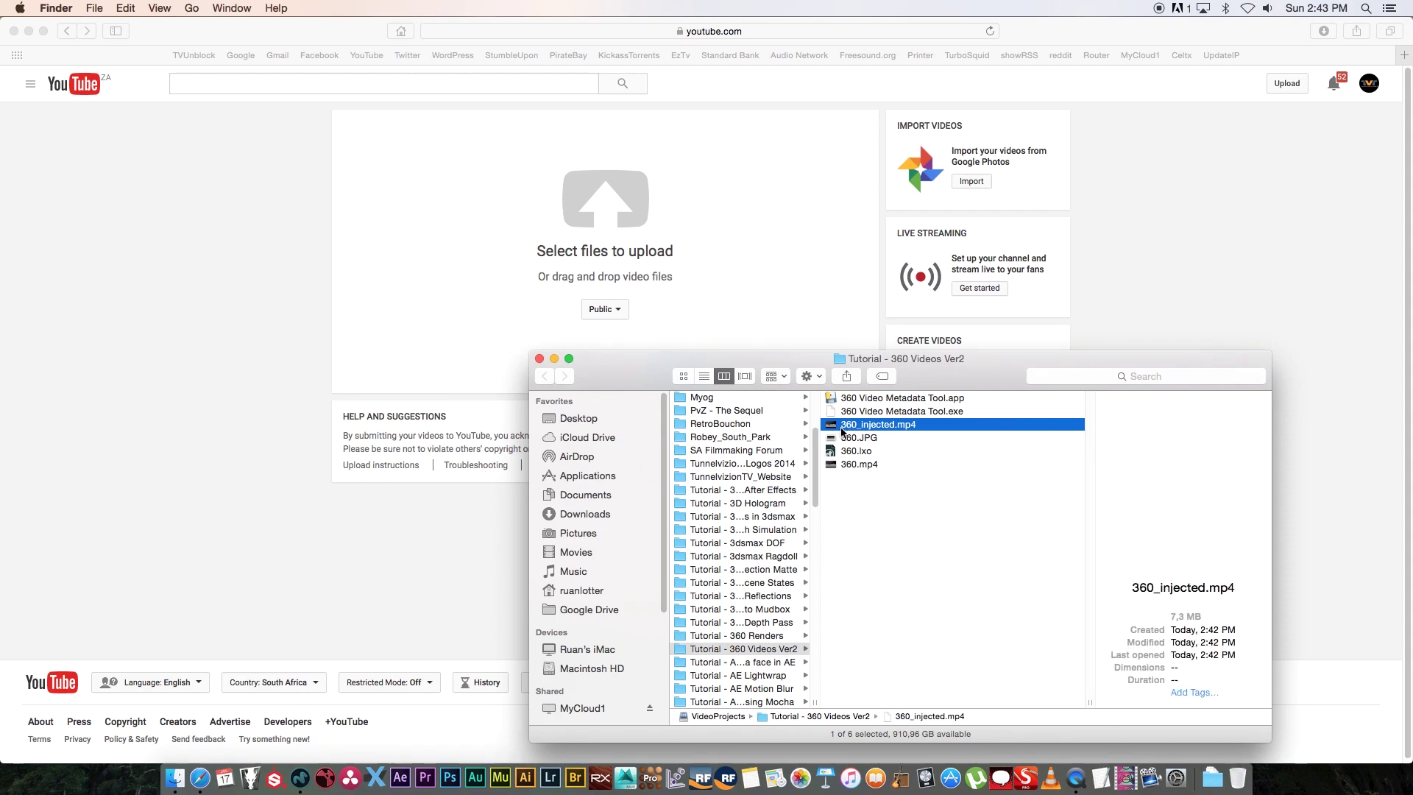
Step: Upload 360_injected.mp4 to YouTube, title it '360 Test', set it Private, and finish
left_click_drag(834, 431, 568, 361)
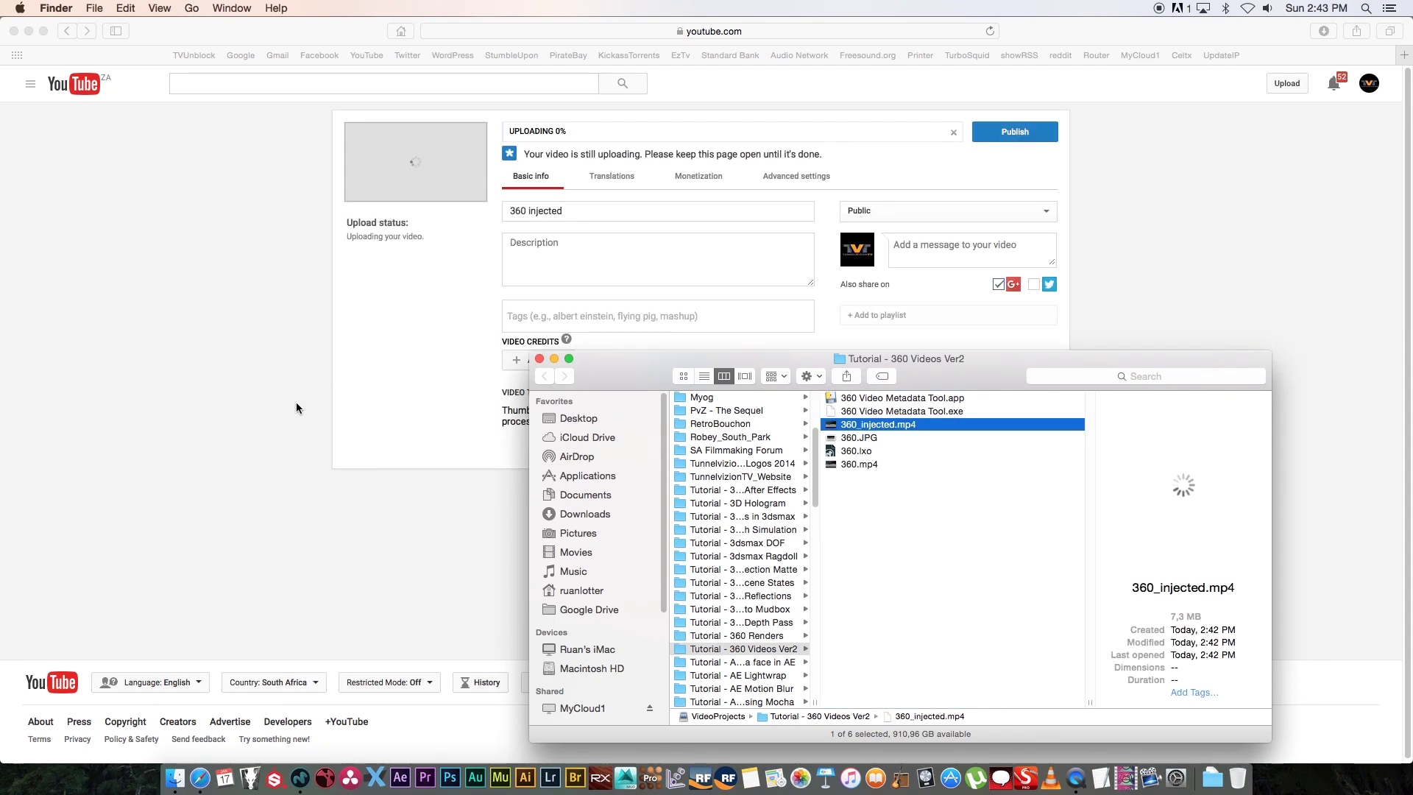
left_click(545, 207)
double_click(545, 209)
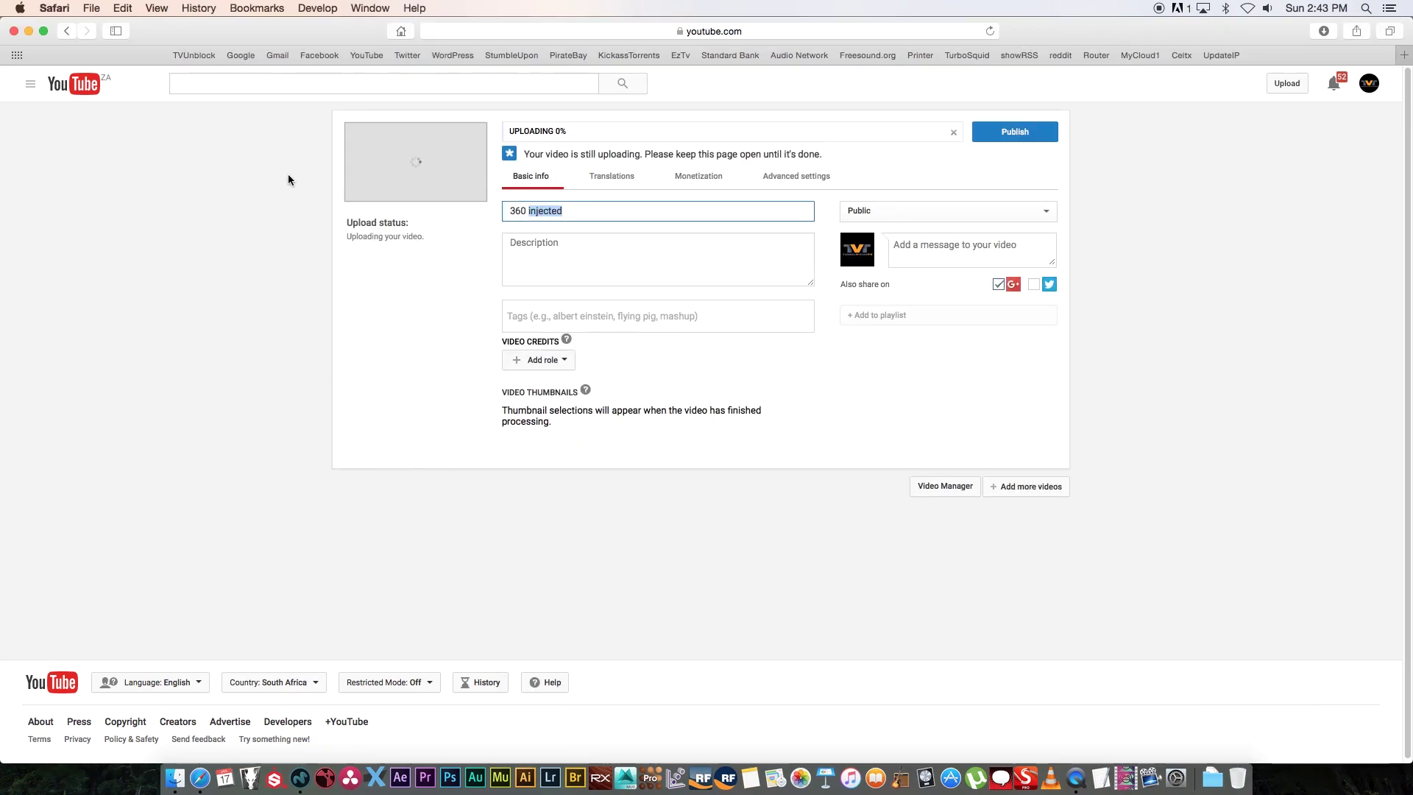
type("Test")
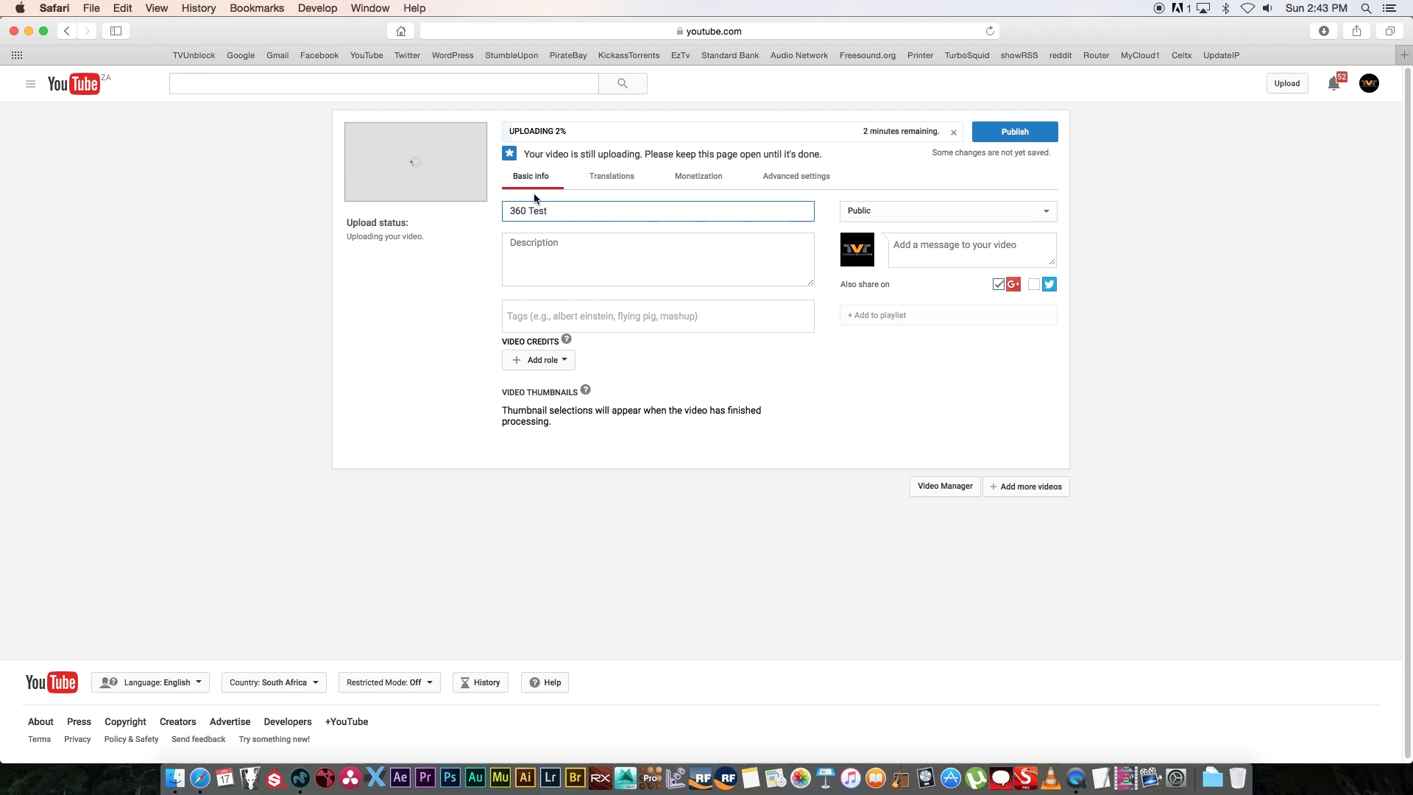
left_click(948, 211)
left_click(948, 243)
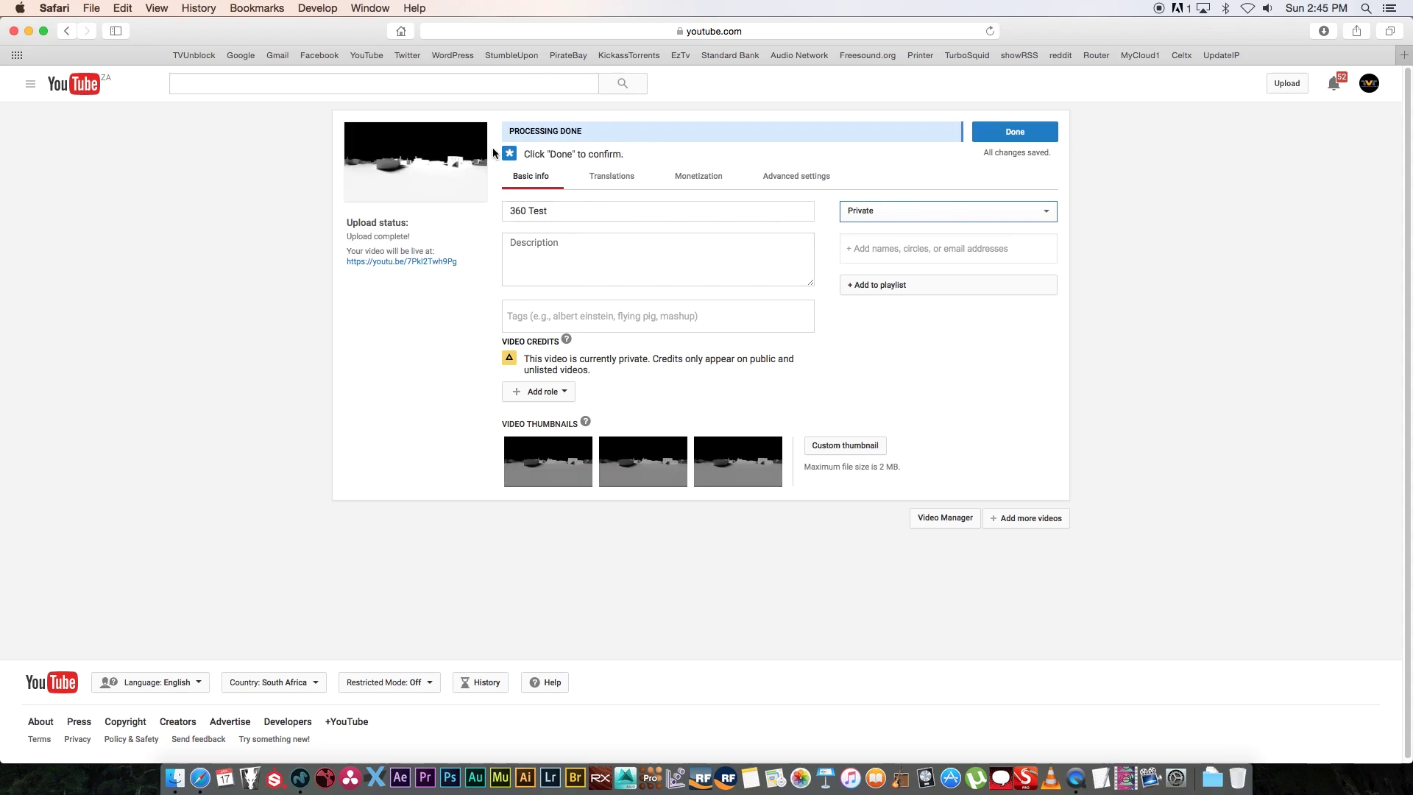
left_click(1010, 134)
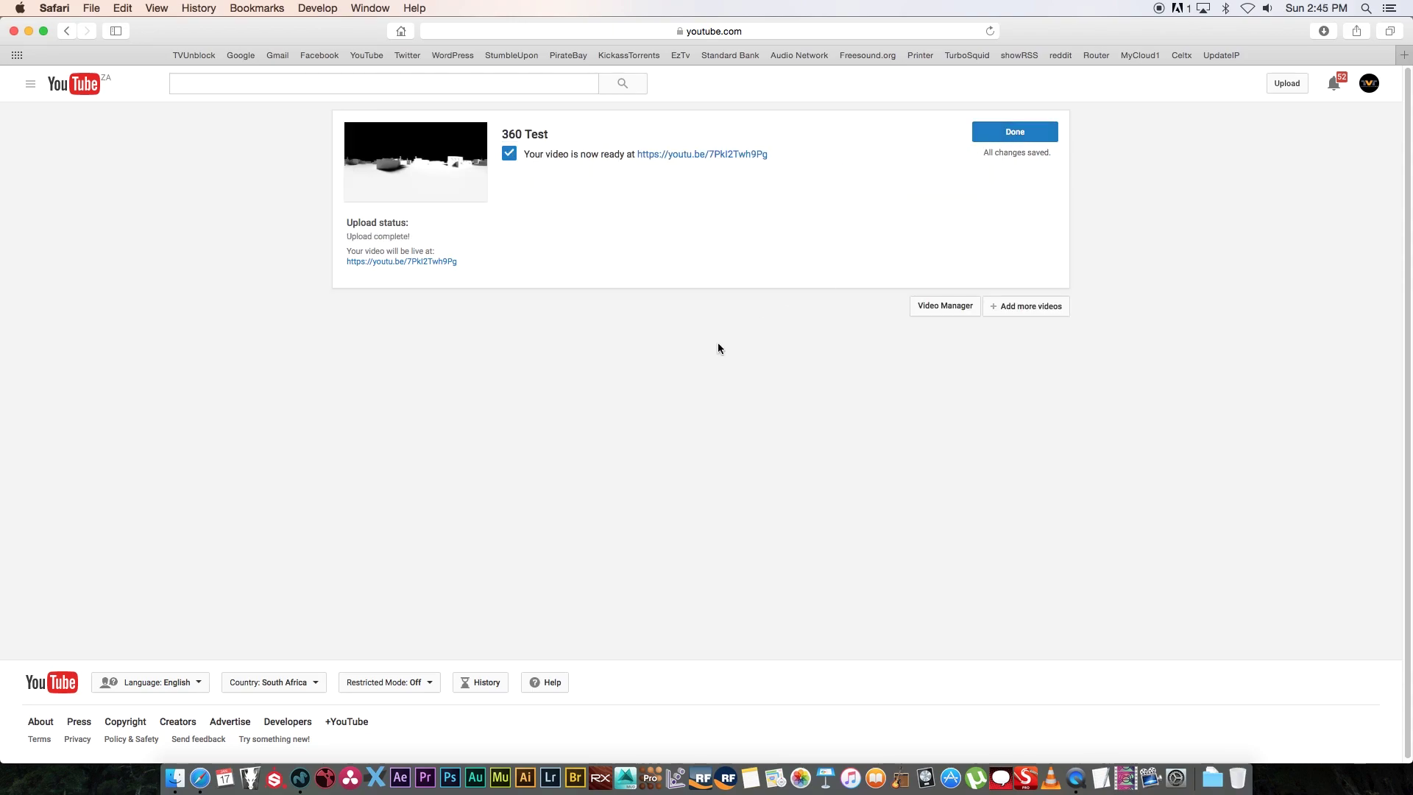
Step: Copy the uploaded video's link and search for Chrome in Spotlight
left_click(708, 154)
right_click(708, 155)
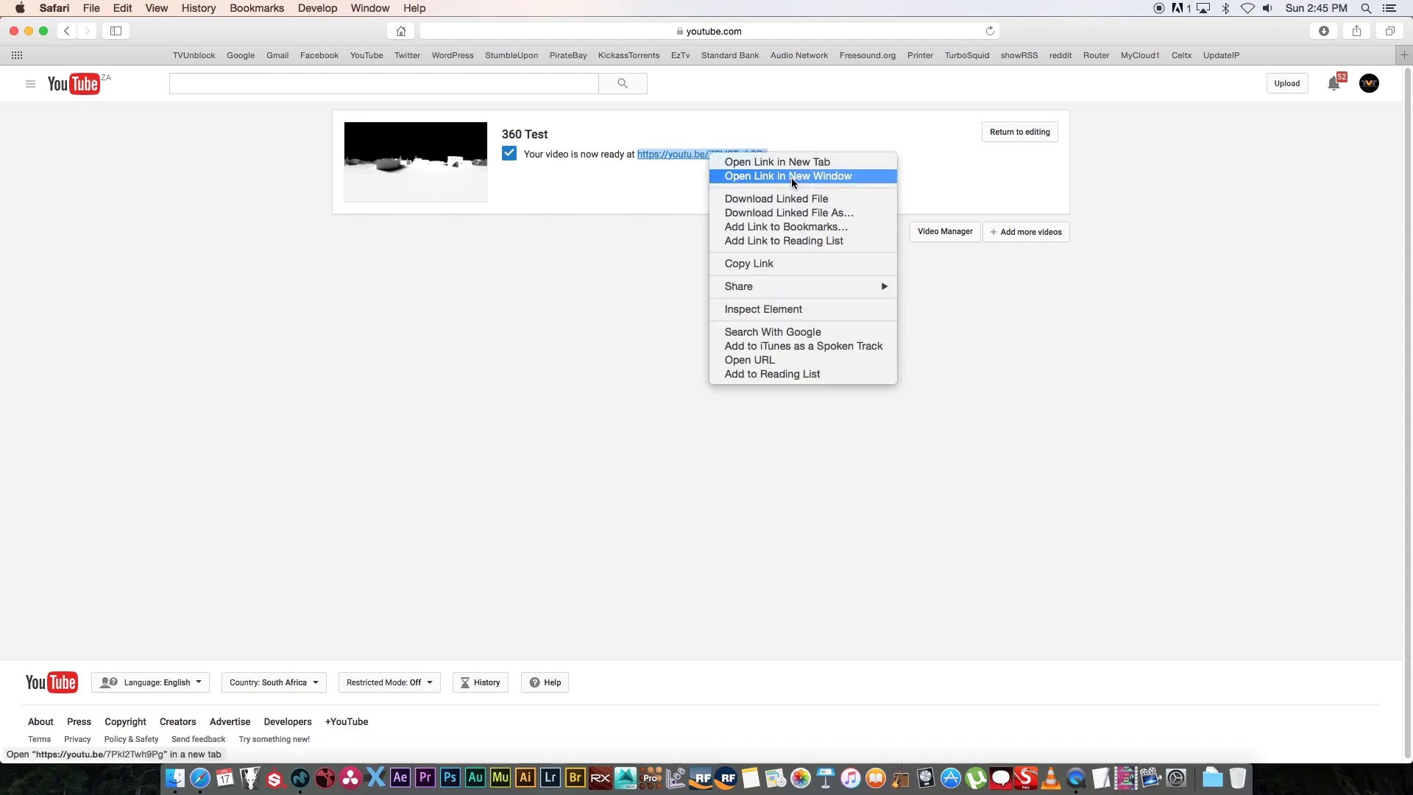
left_click(751, 263)
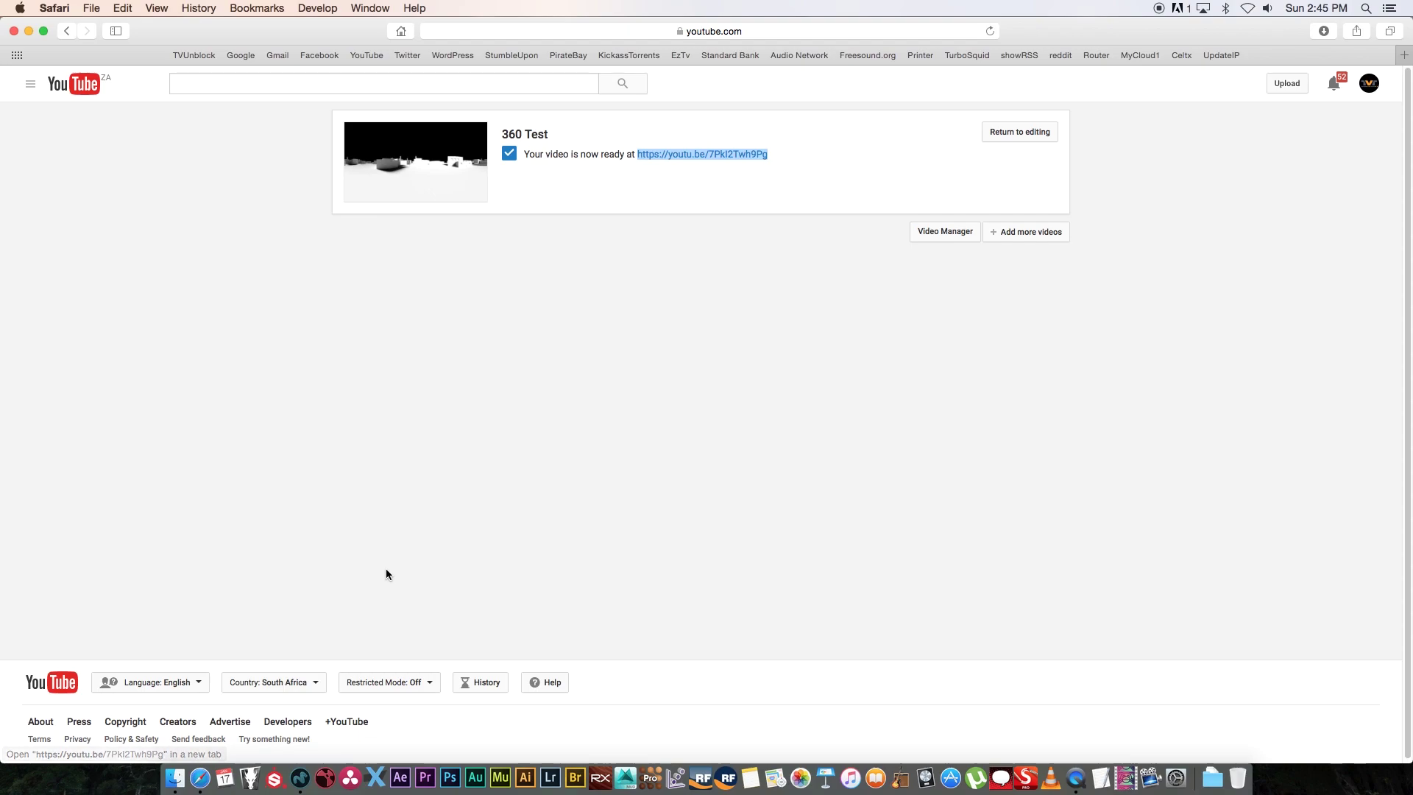
key("super+space")
type("chr")
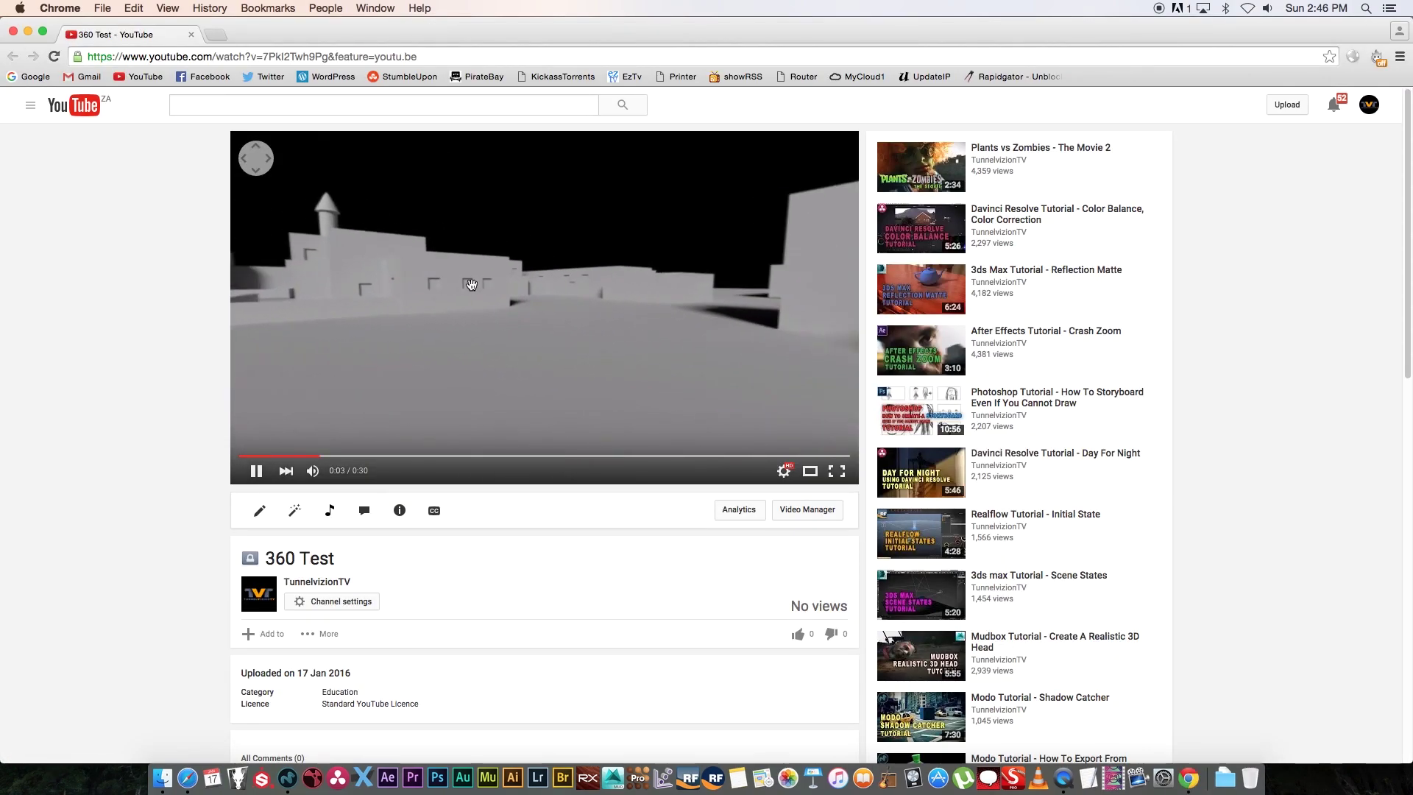
left_click_drag(476, 364, 457, 394)
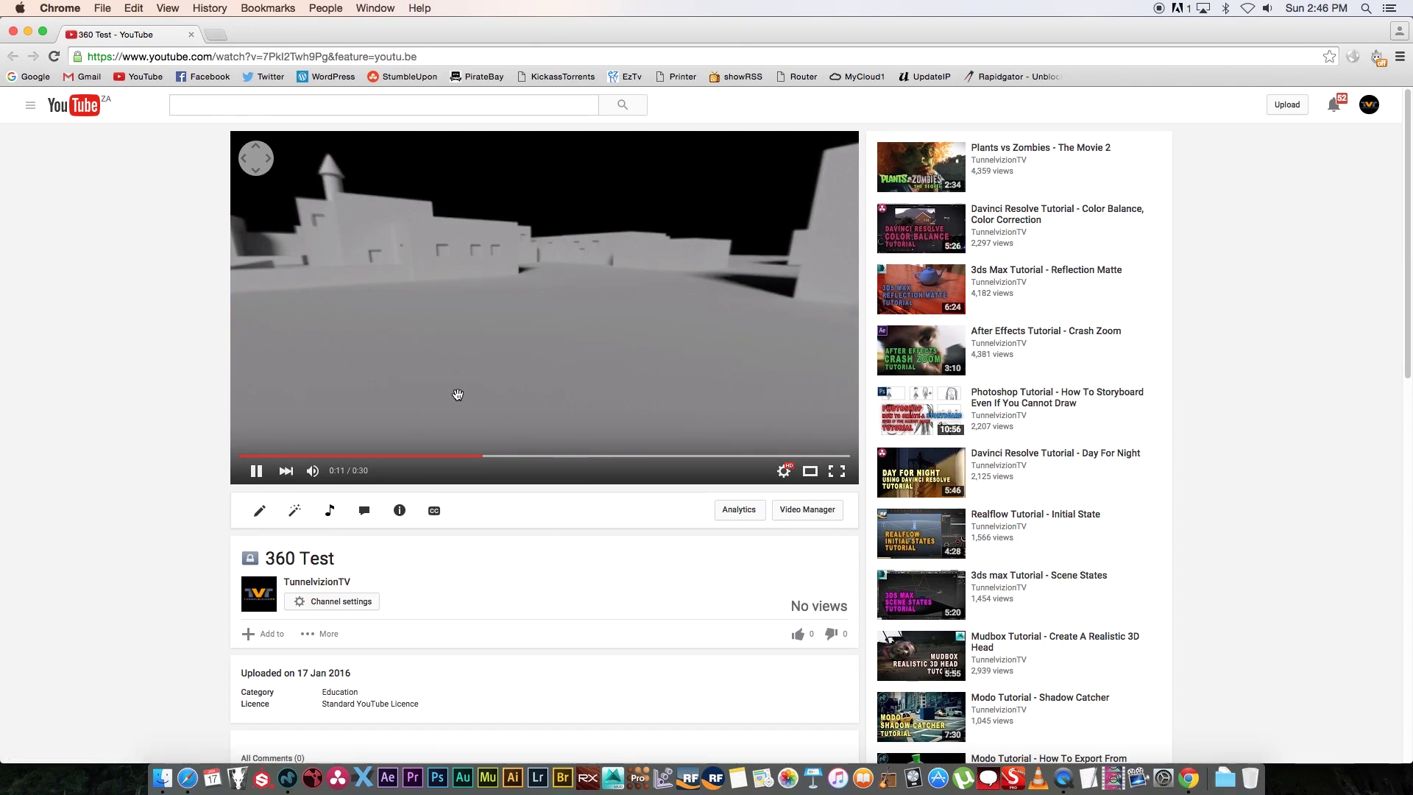
left_click_drag(669, 306, 508, 353)
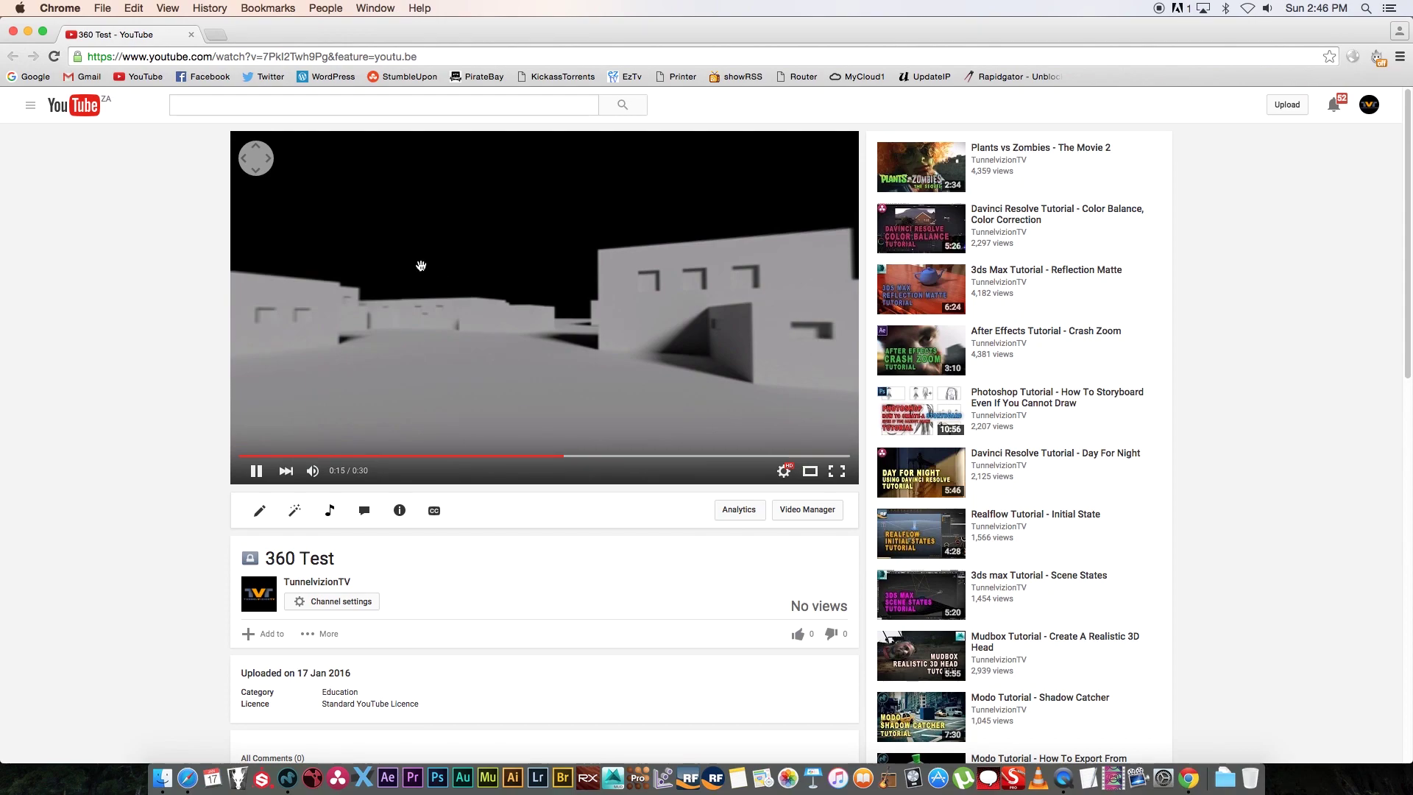
left_click_drag(417, 315, 687, 341)
left_click_drag(480, 319, 620, 357)
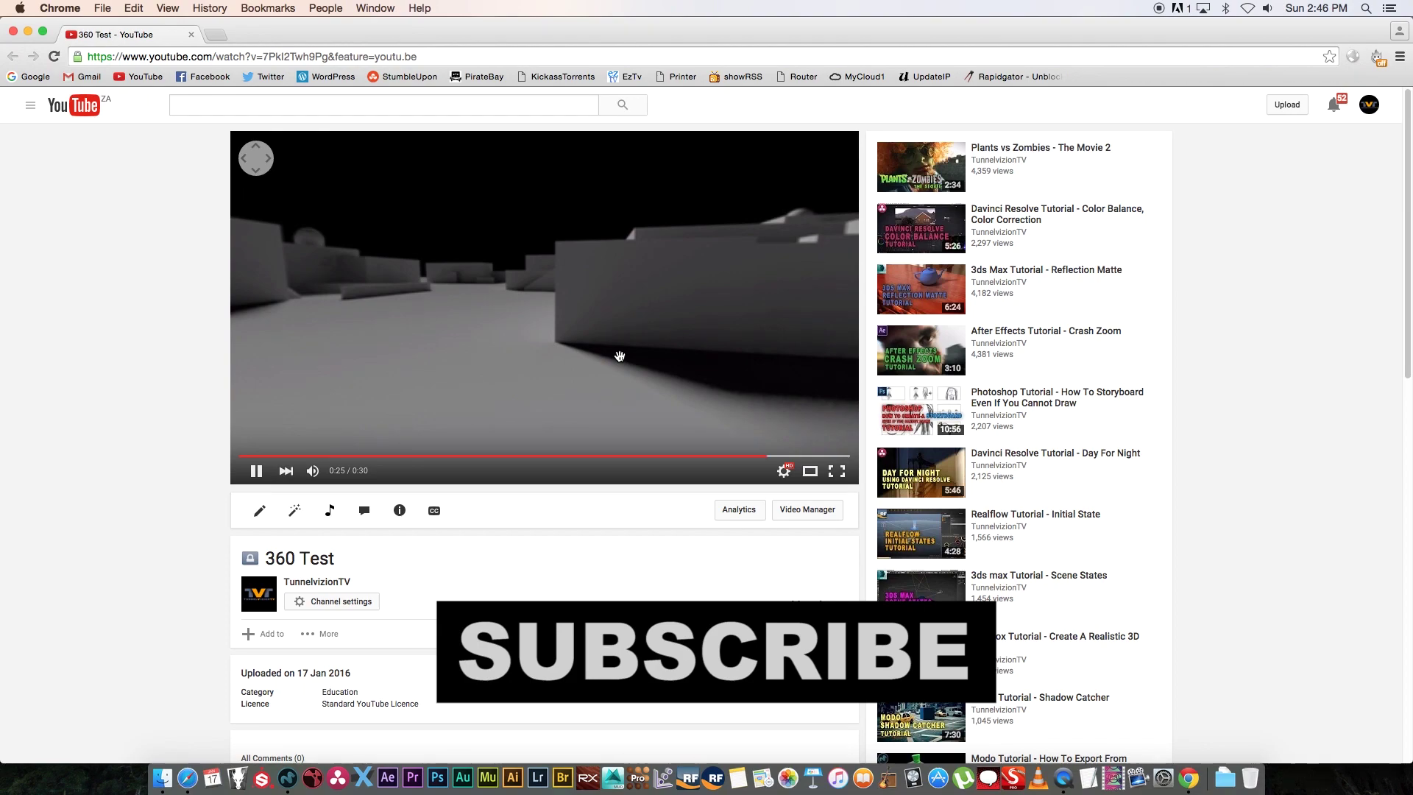